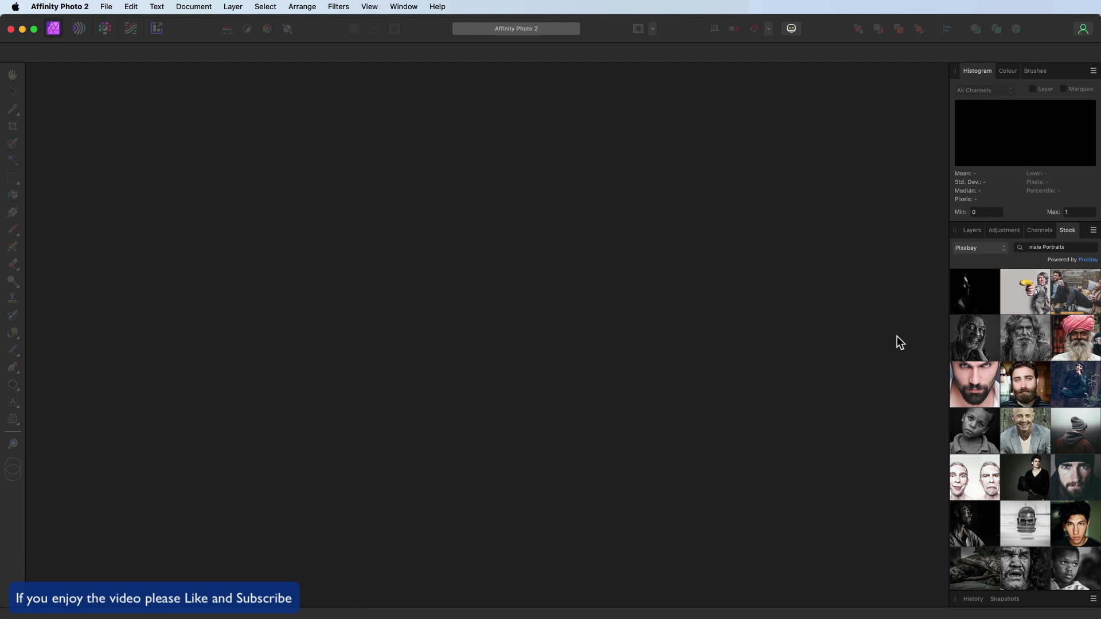
# Enlarge the Stock panel so the Pixabay 'male Portraits' thumbnails display larger
pyautogui.moveTo(1068, 235); pyautogui.dragTo(1064, 232)
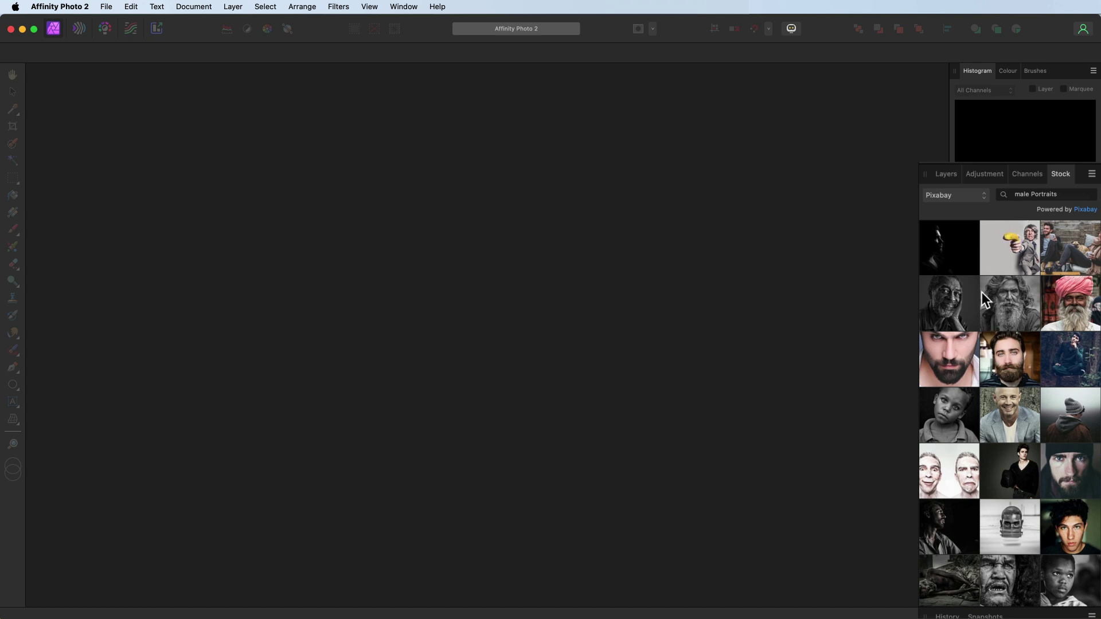
# Open the long-haired bearded man Pixabay portrait as a new 4000 × 5000 px document
pyautogui.scroll(-3, 974, 321)
pyautogui.scroll(-2, 955, 352)
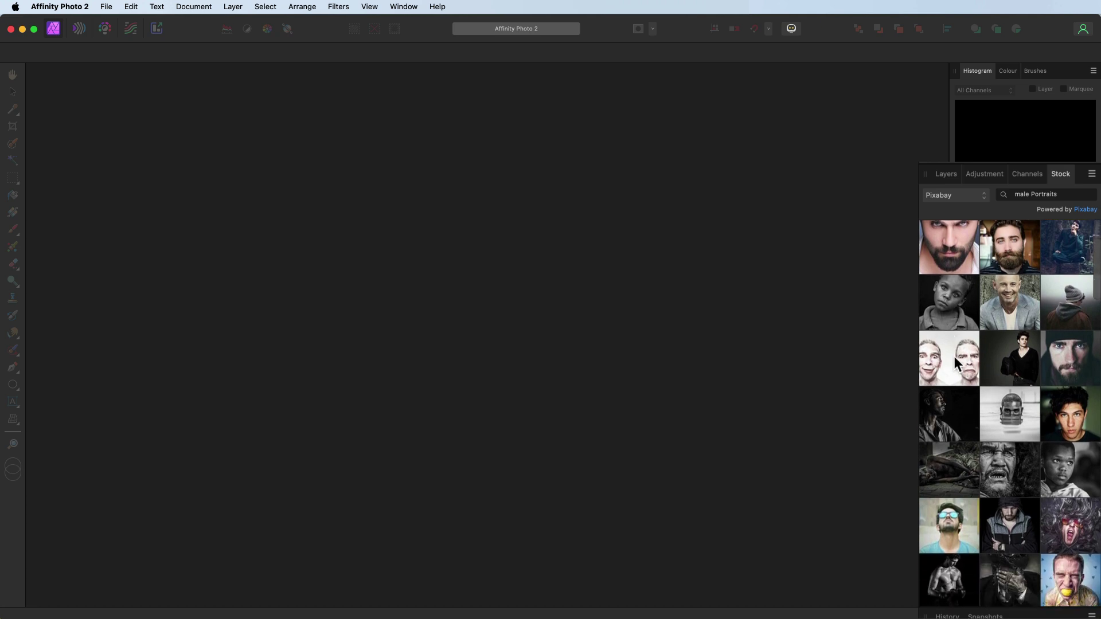
pyautogui.scroll(-3, 1009, 389)
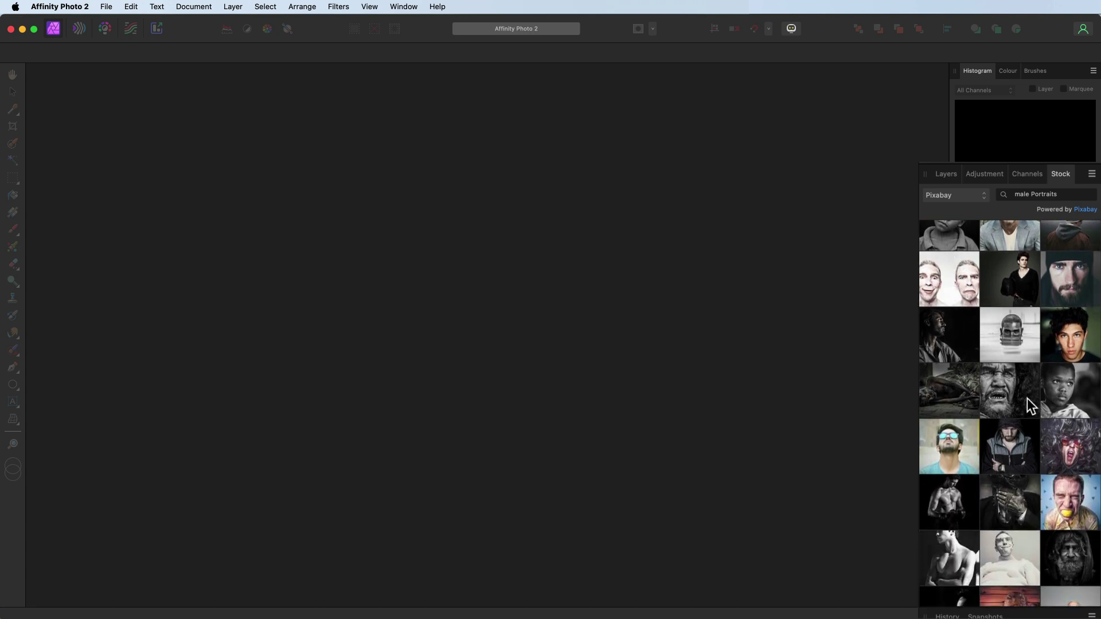
pyautogui.scroll(-6, 1027, 398)
pyautogui.click(956, 515)
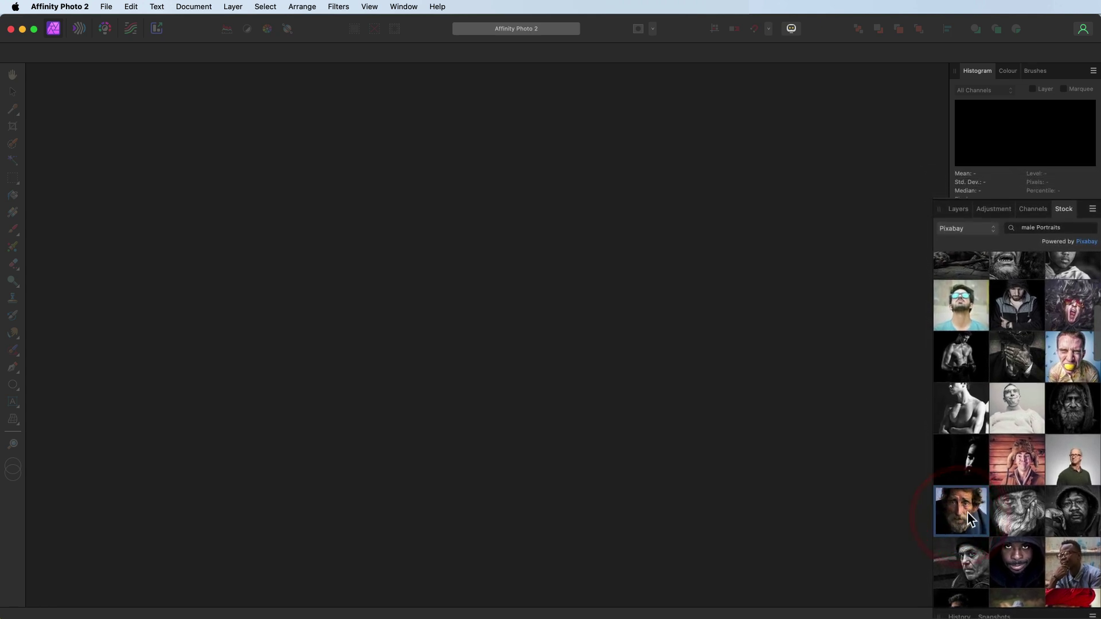
pyautogui.moveTo(955, 511); pyautogui.dragTo(639, 389)
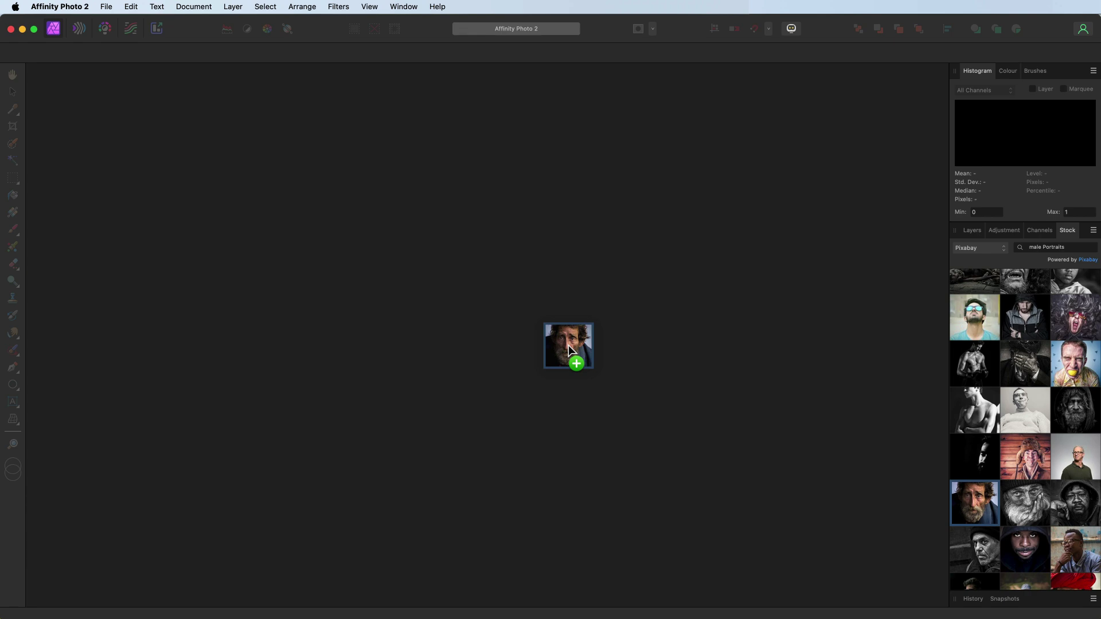
pyautogui.moveTo(567, 344); pyautogui.dragTo(567, 344)
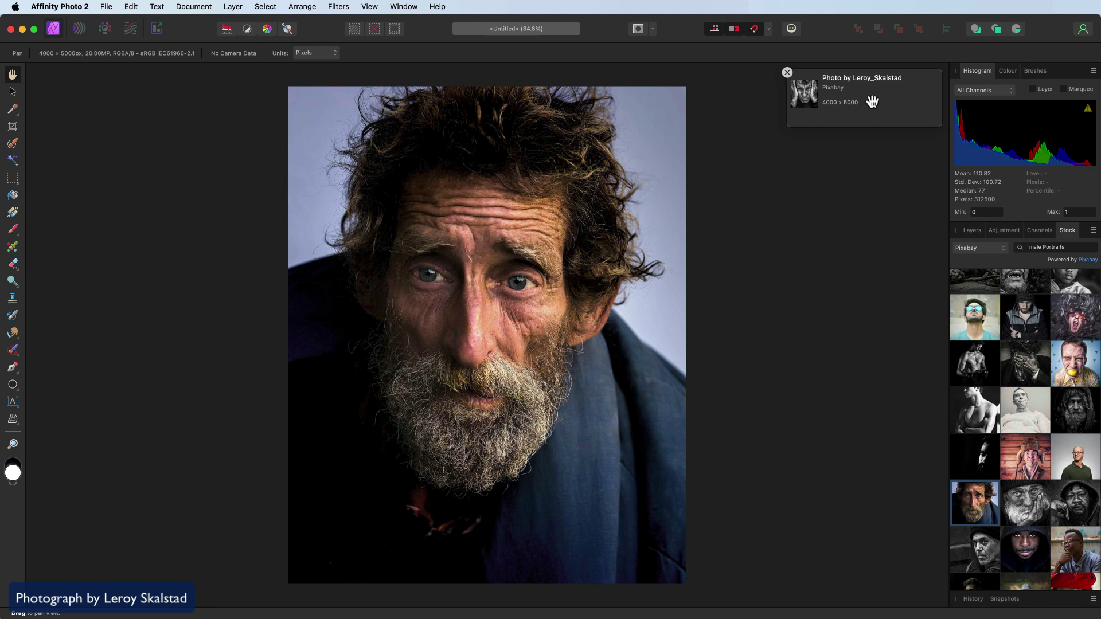
# Dismiss the photo credit and add a Black & White adjustment, settling on the (Default) preset after trying Portrait B/W
pyautogui.click(788, 74)
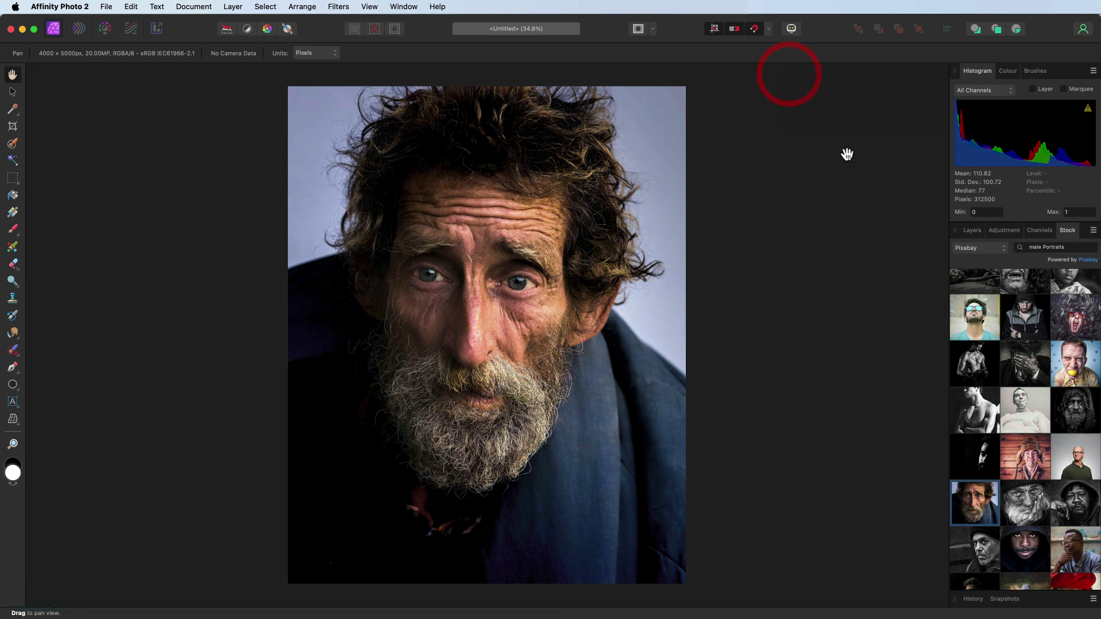
pyautogui.click(1004, 230)
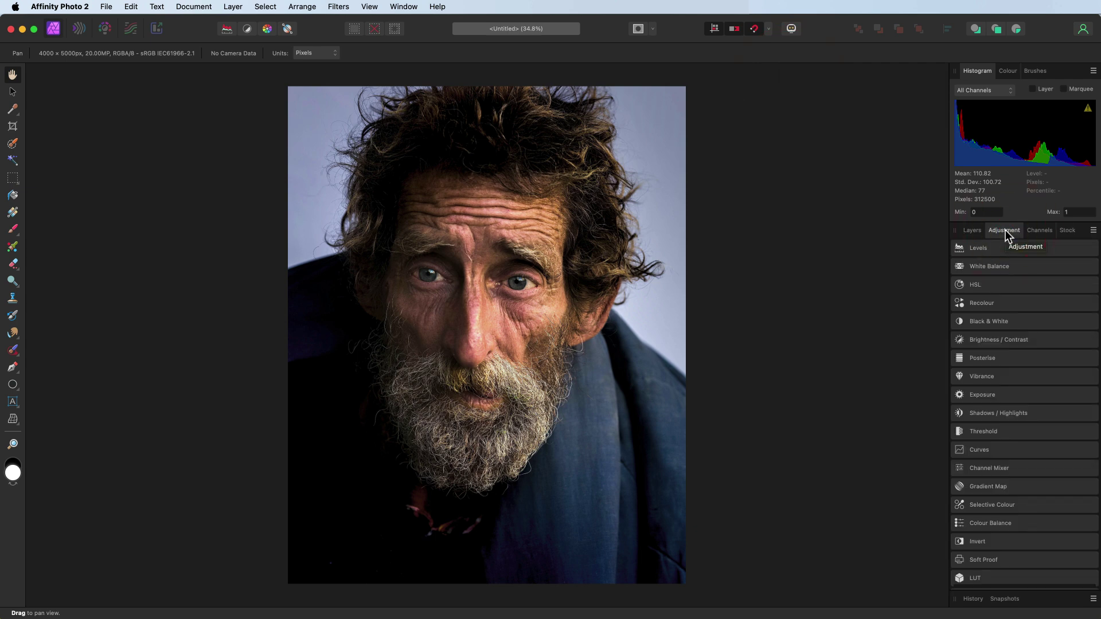
pyautogui.click(1004, 321)
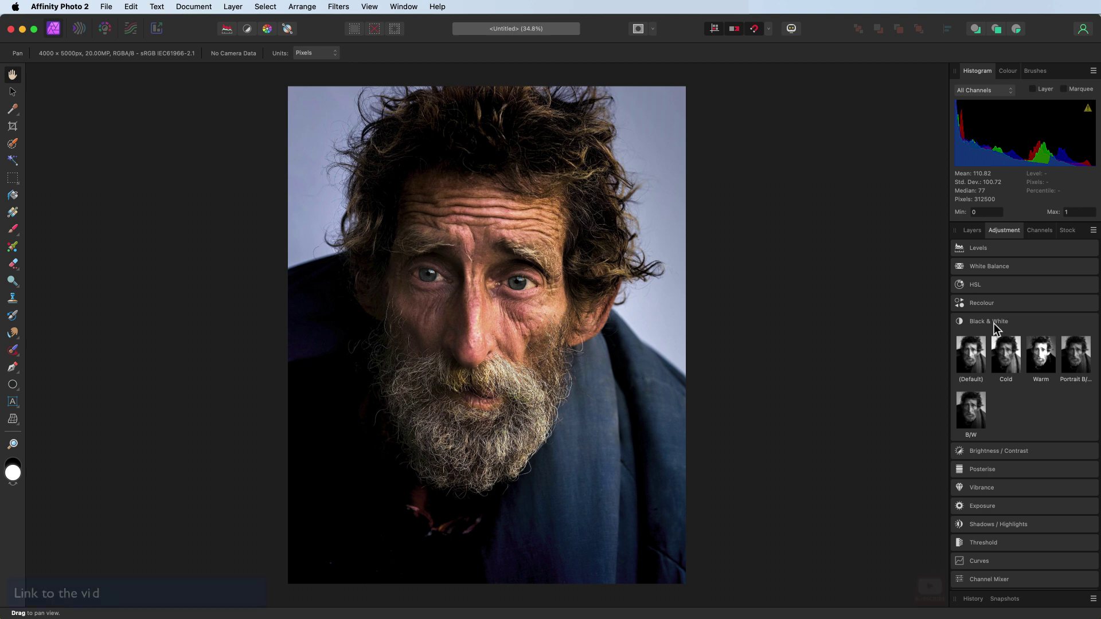
pyautogui.click(973, 352)
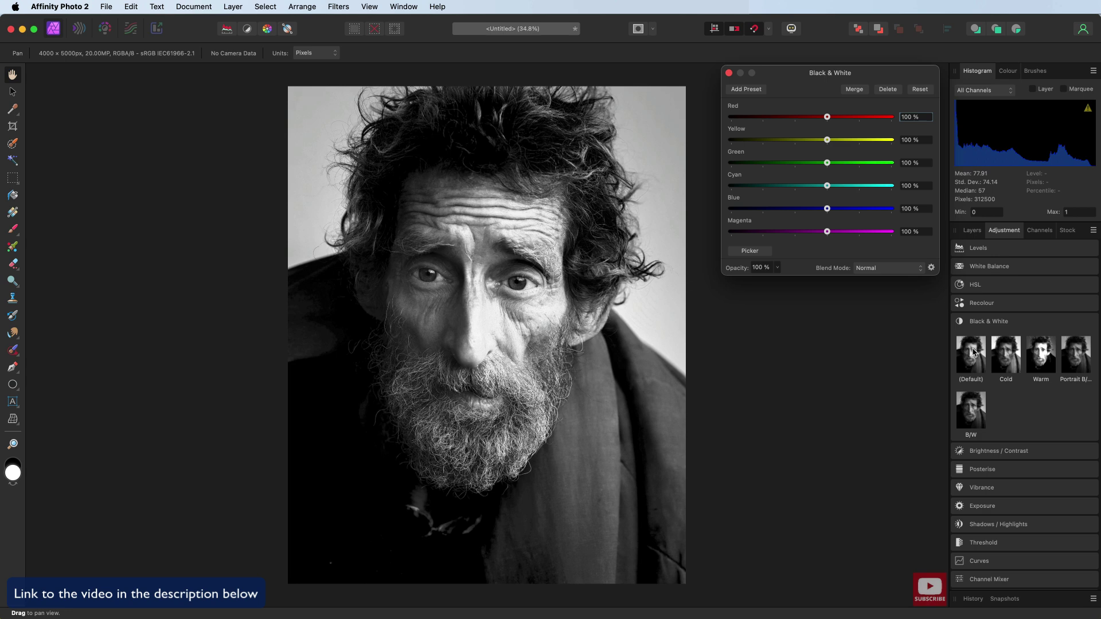
pyautogui.click(1072, 360)
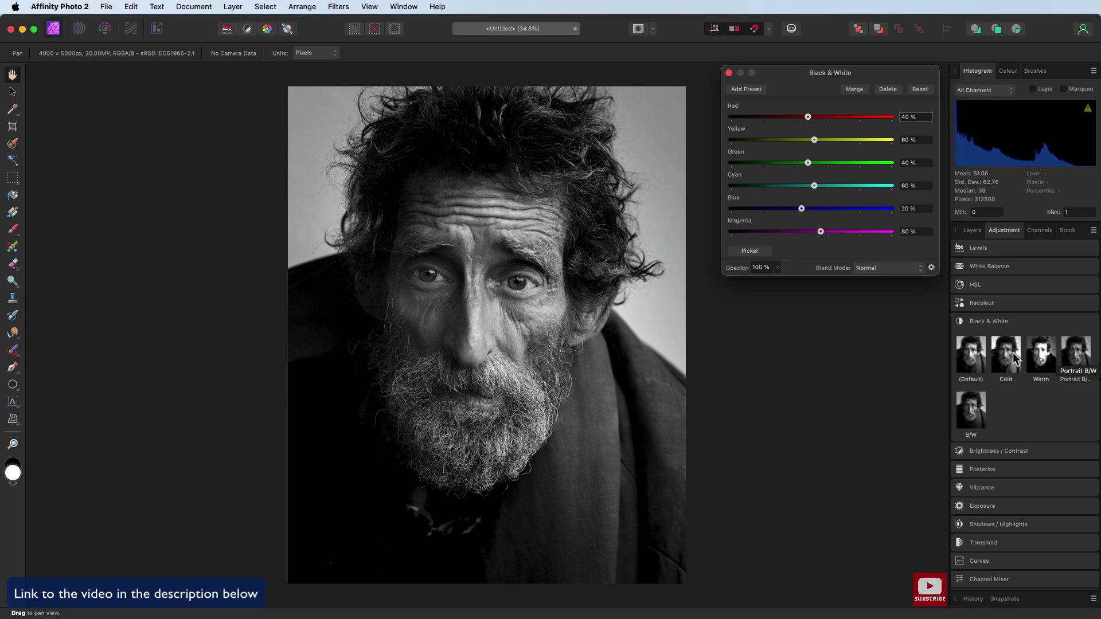
pyautogui.click(973, 355)
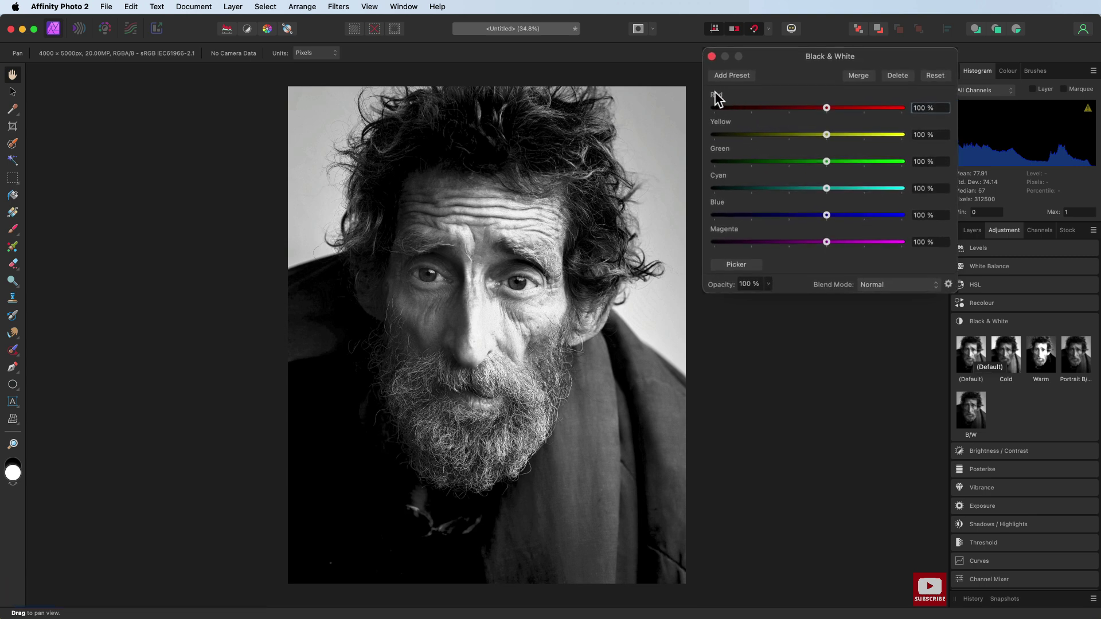
# Set the Black & White Red channel to 40%, Yellow to 60% and Green to 40%
pyautogui.click(940, 109)
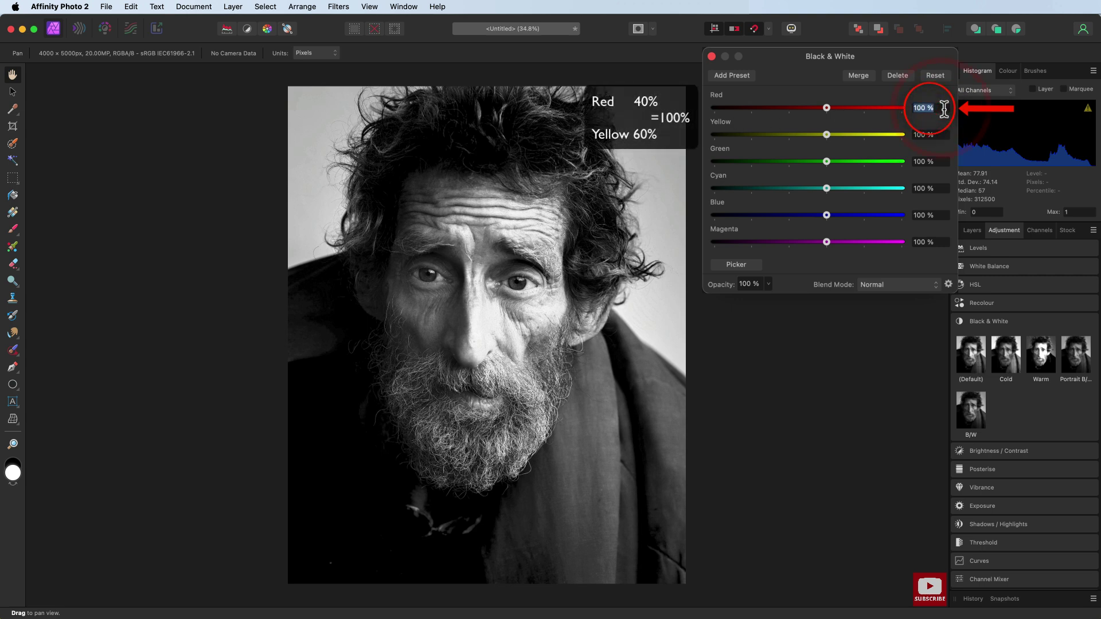
pyautogui.write('40')
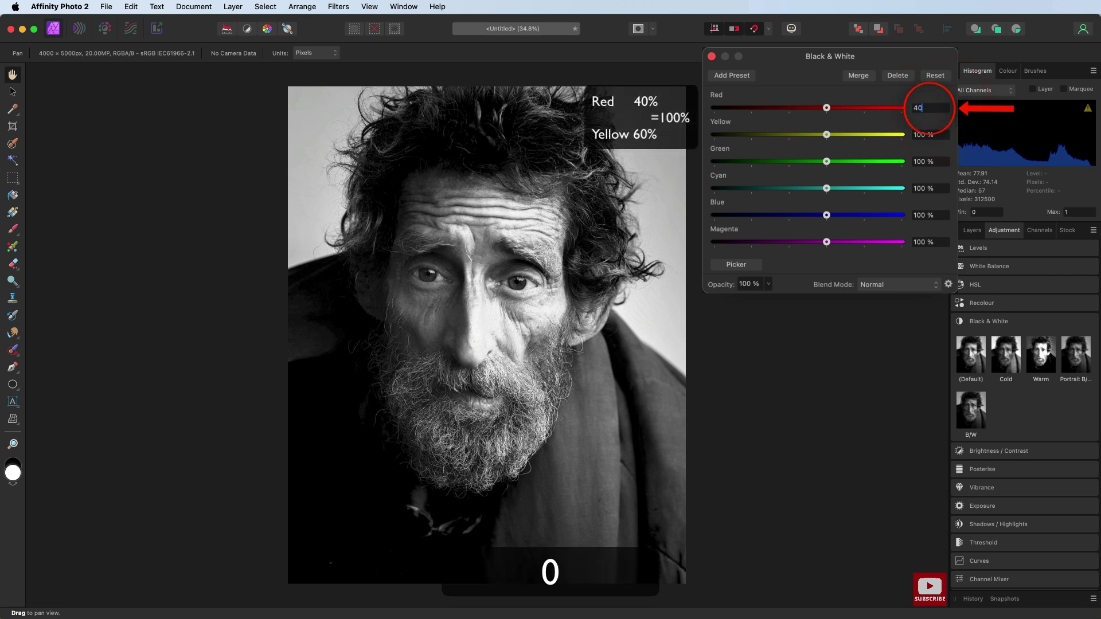
pyautogui.press('Return')
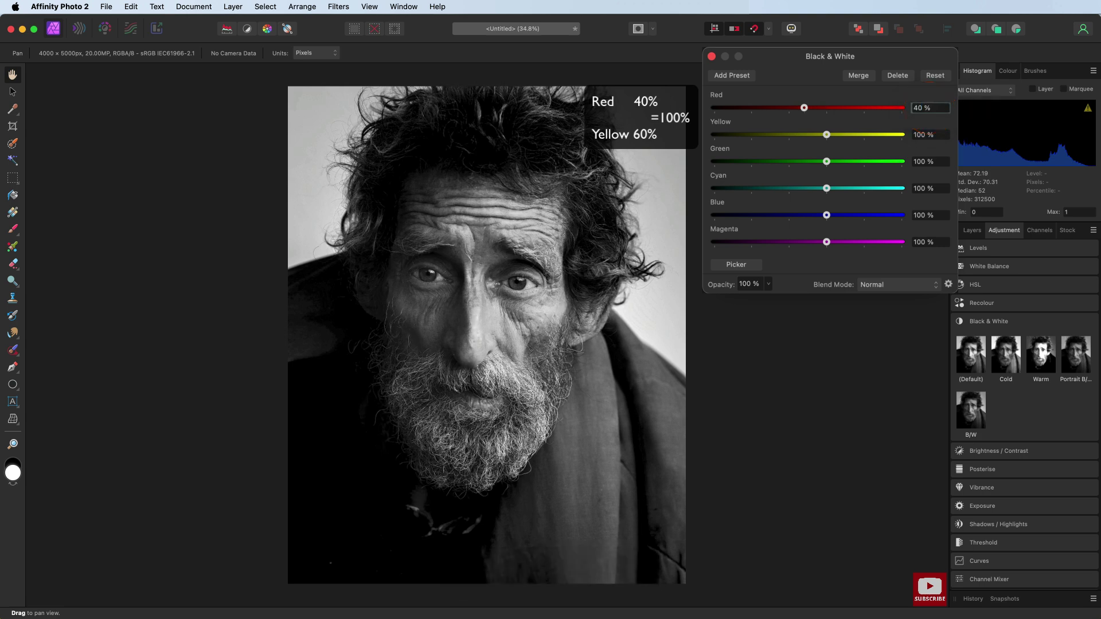
pyautogui.click(942, 133)
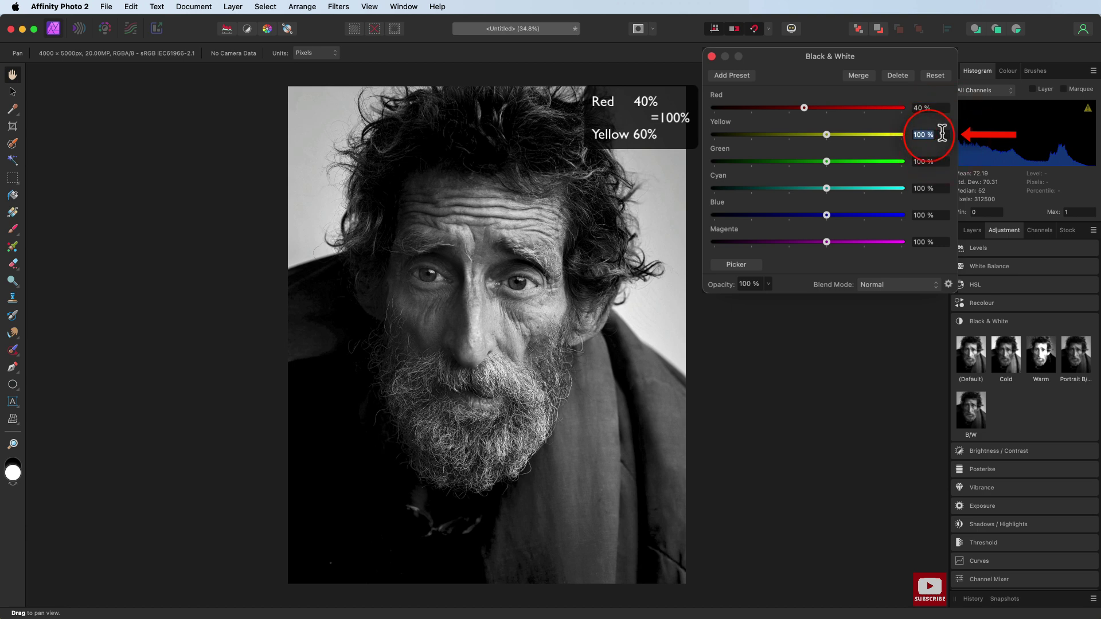
pyautogui.write('60')
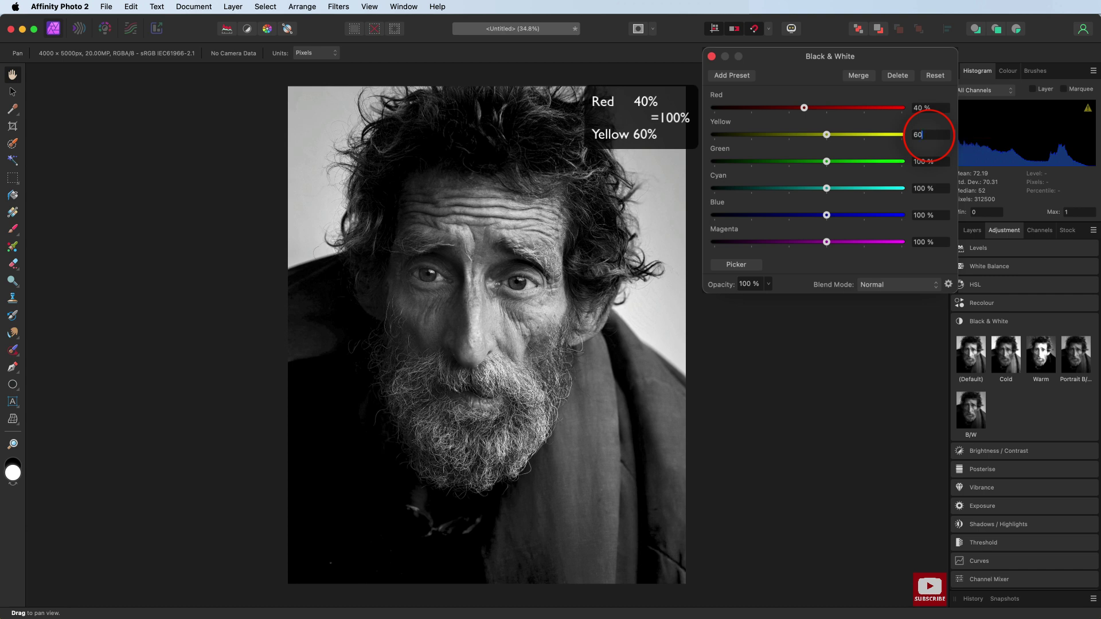
pyautogui.press('Return')
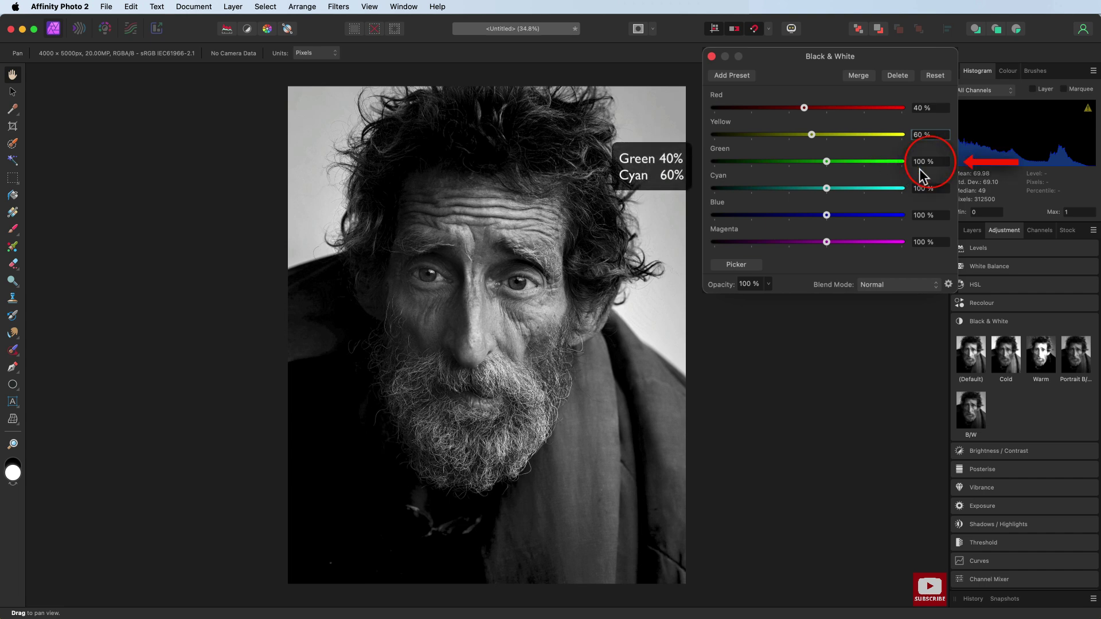
pyautogui.press('Tab')
pyautogui.write('40')
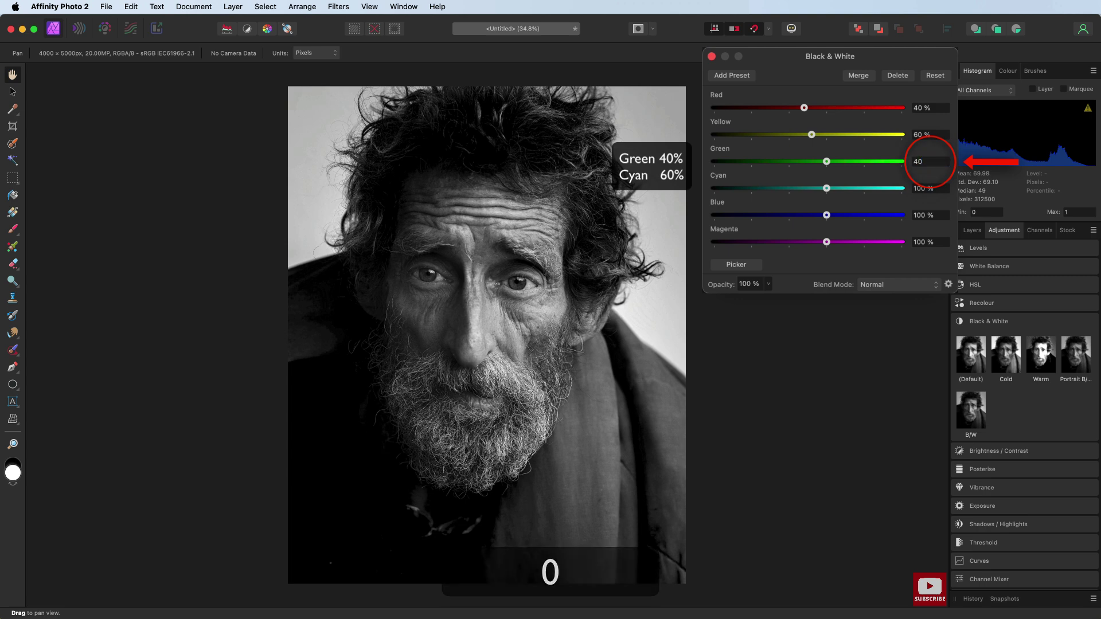
pyautogui.press('Return')
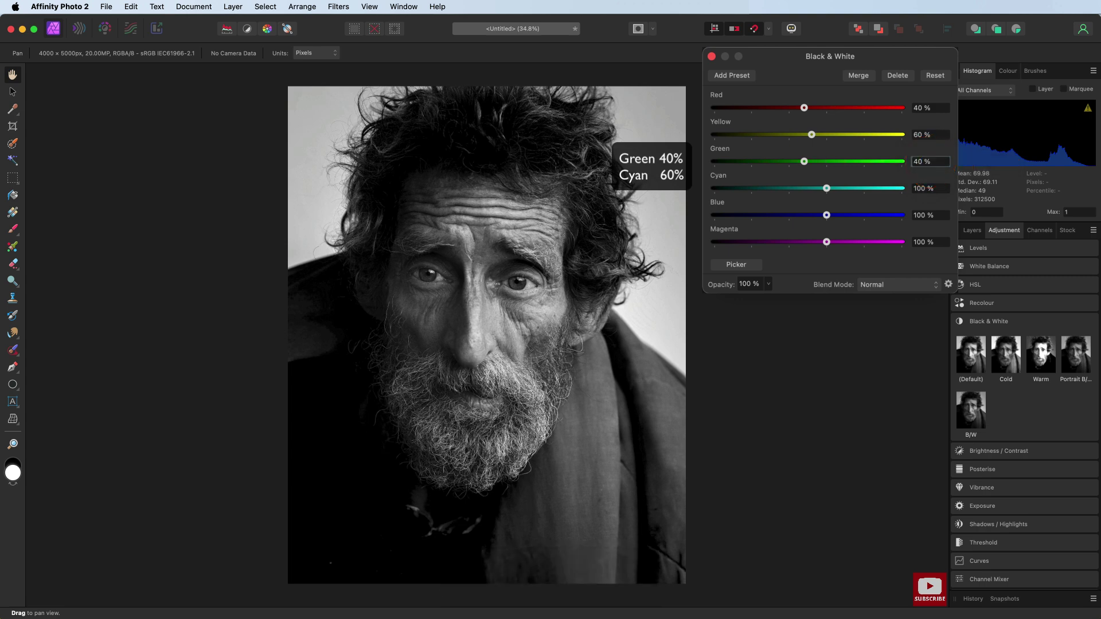
# Set the Cyan channel to 60%, Blue to 20% and Magenta to 80%
pyautogui.press('Tab')
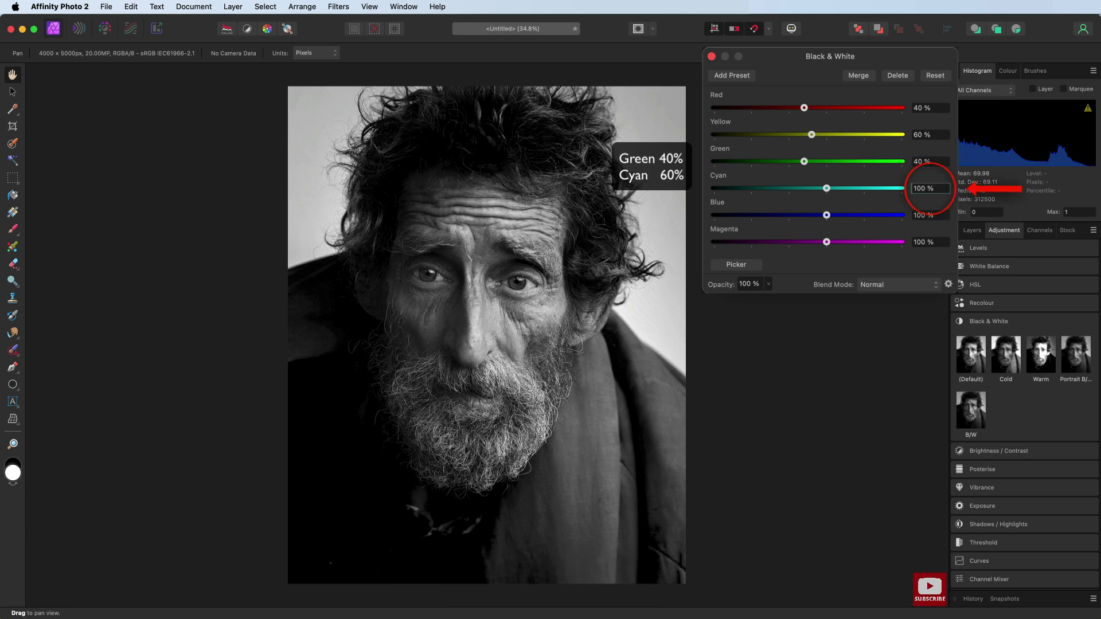
pyautogui.write('60')
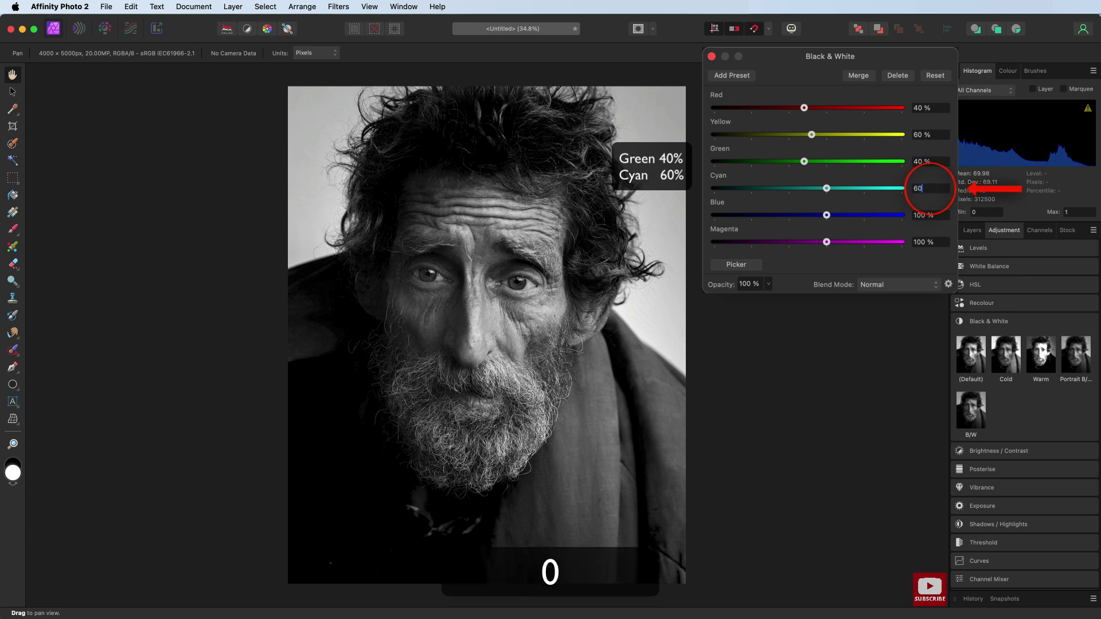
pyautogui.press('Return')
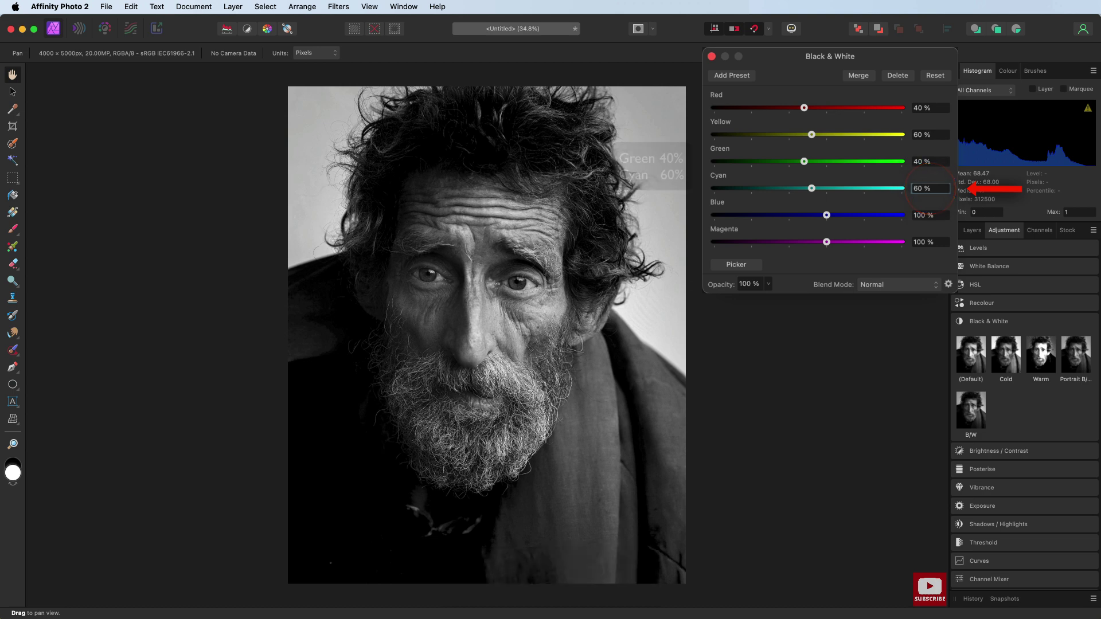
pyautogui.press('Tab')
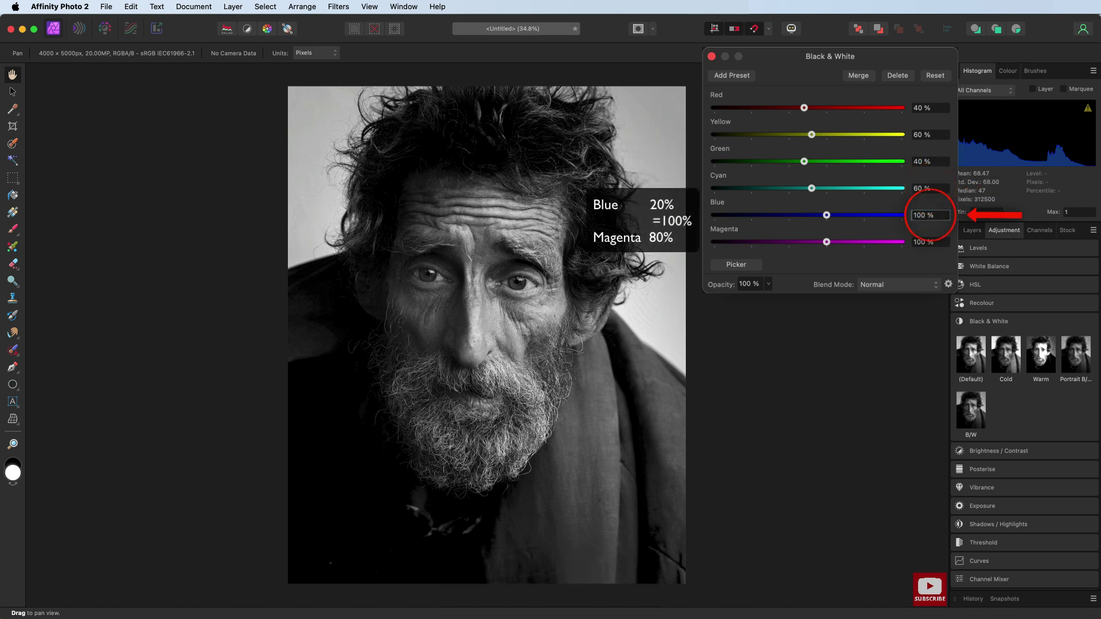
pyautogui.write('20')
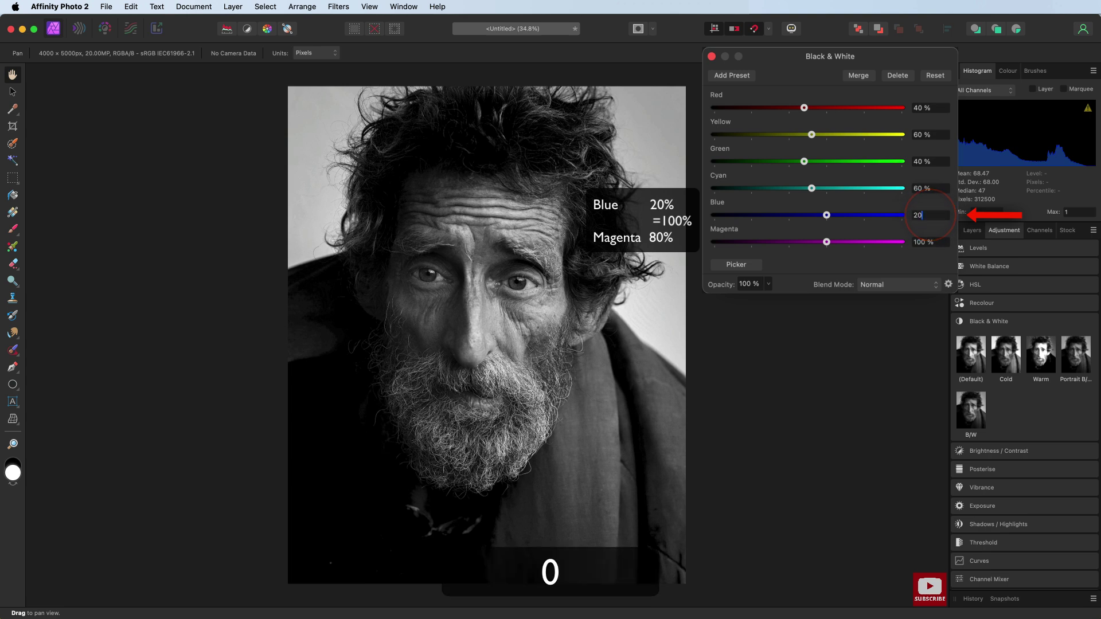
pyautogui.press('Return')
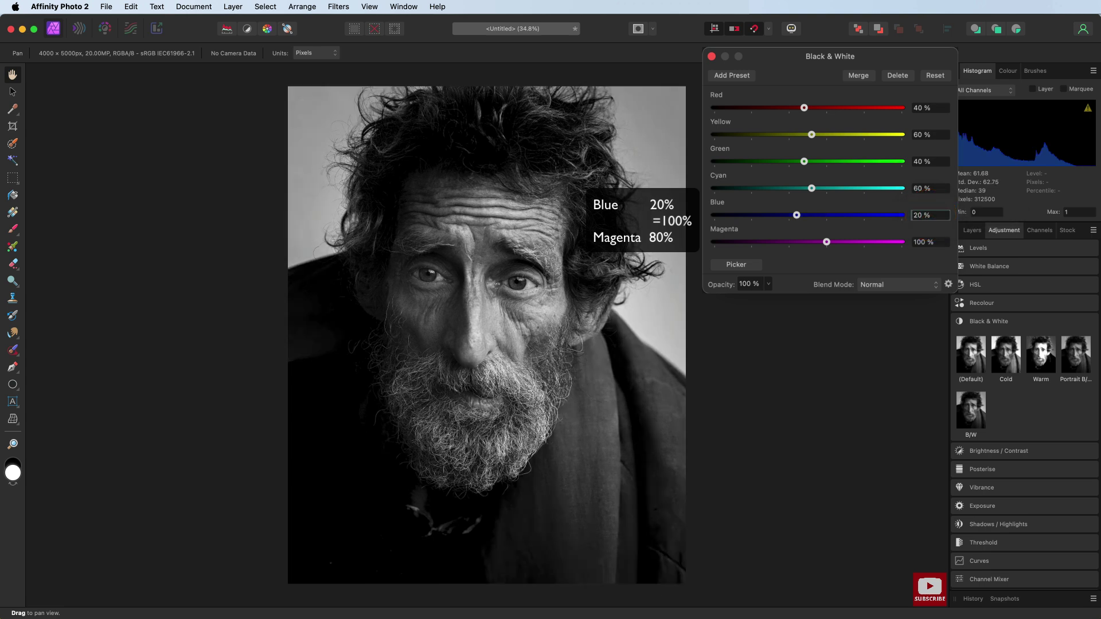
pyautogui.press('Tab')
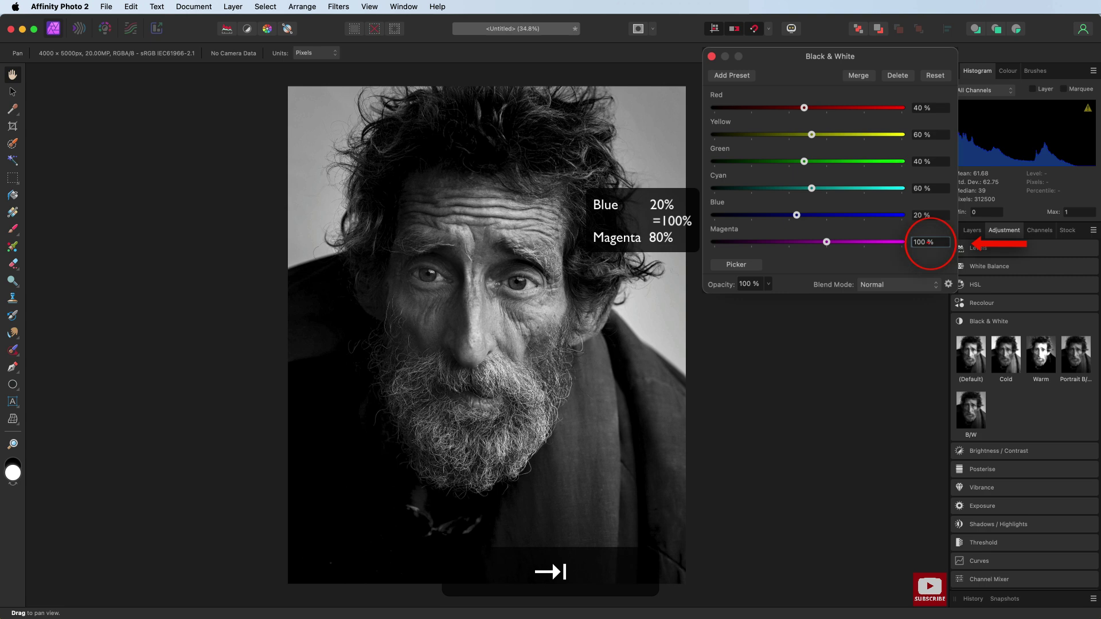
pyautogui.write('80')
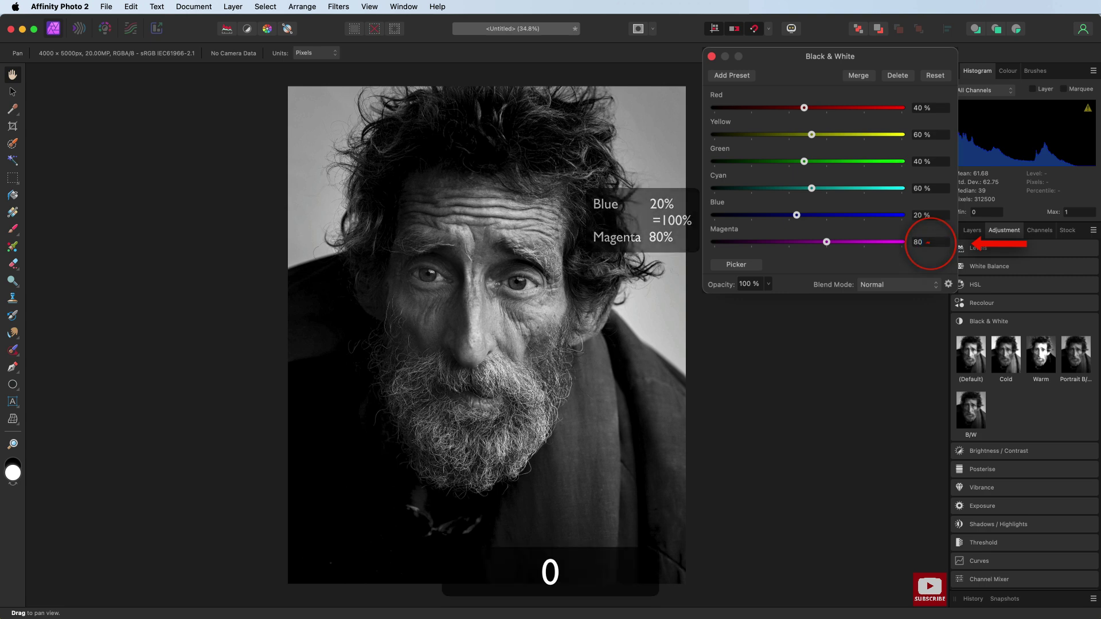
pyautogui.press('Return')
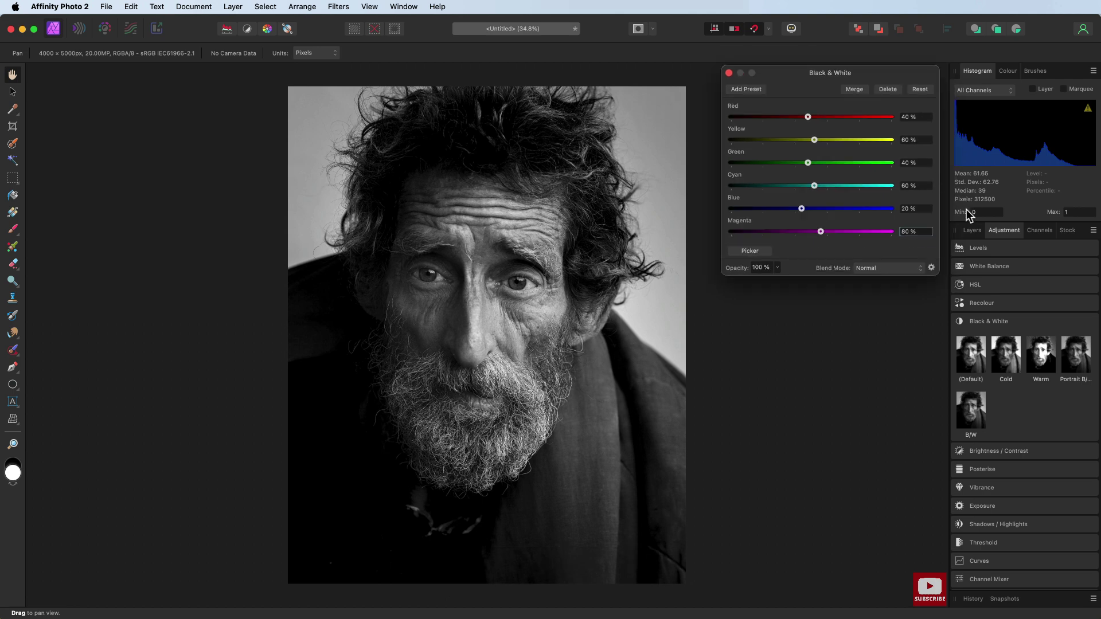
# Show the Layers panel and close the Black & White adjustment settings
pyautogui.click(970, 232)
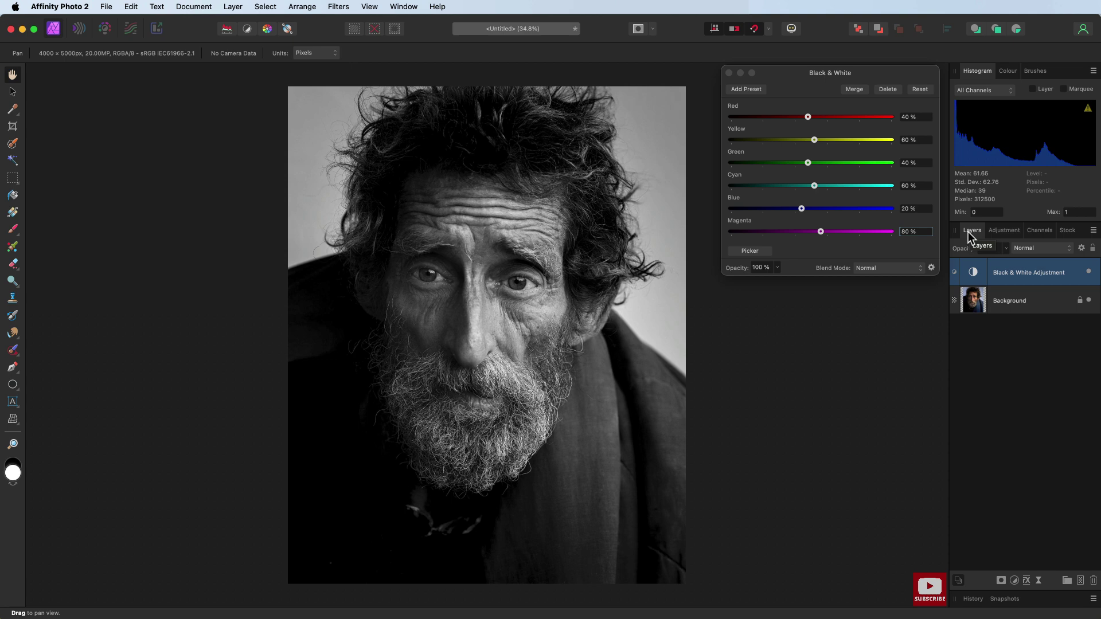
pyautogui.click(728, 73)
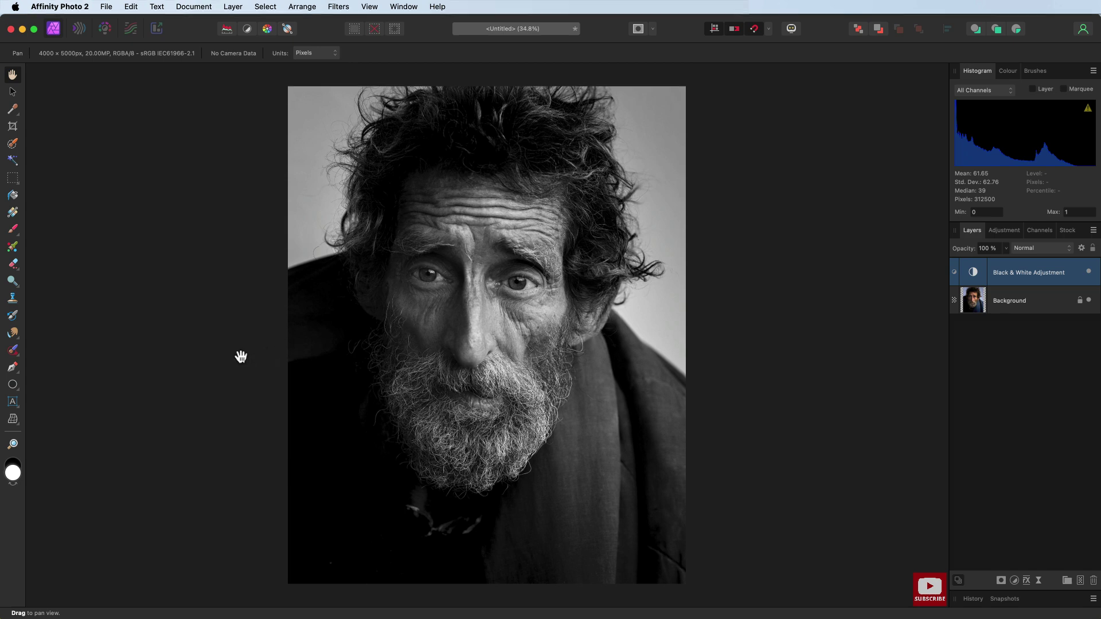
pyautogui.click(12, 384)
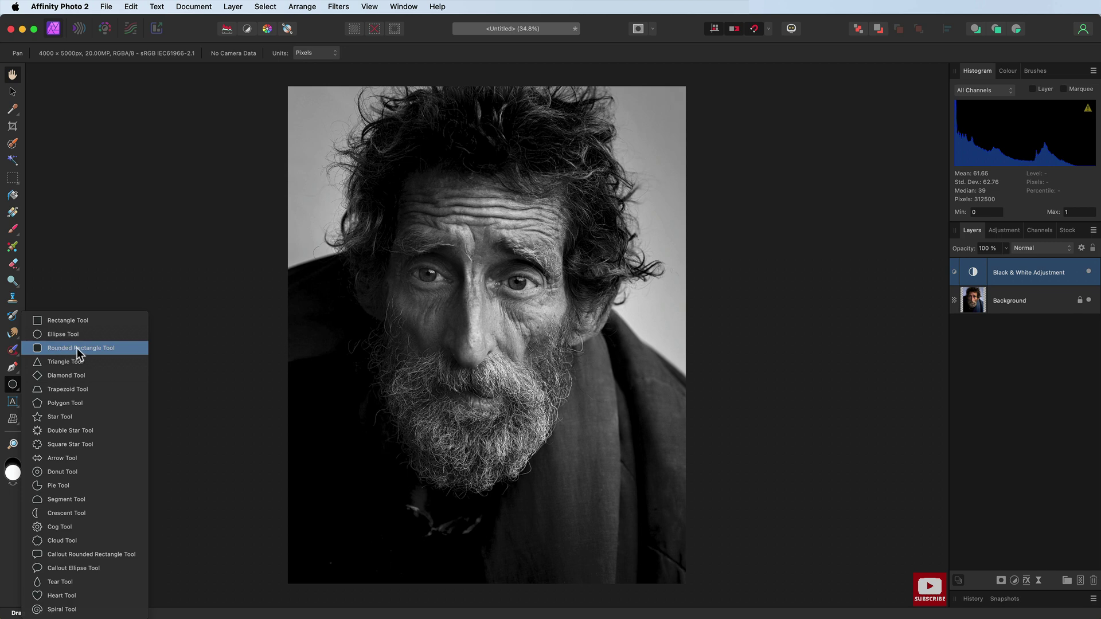
# Draw a white-filled ellipse over the face, stretch it wider and taller, and add an empty Pixel layer
pyautogui.click(70, 334)
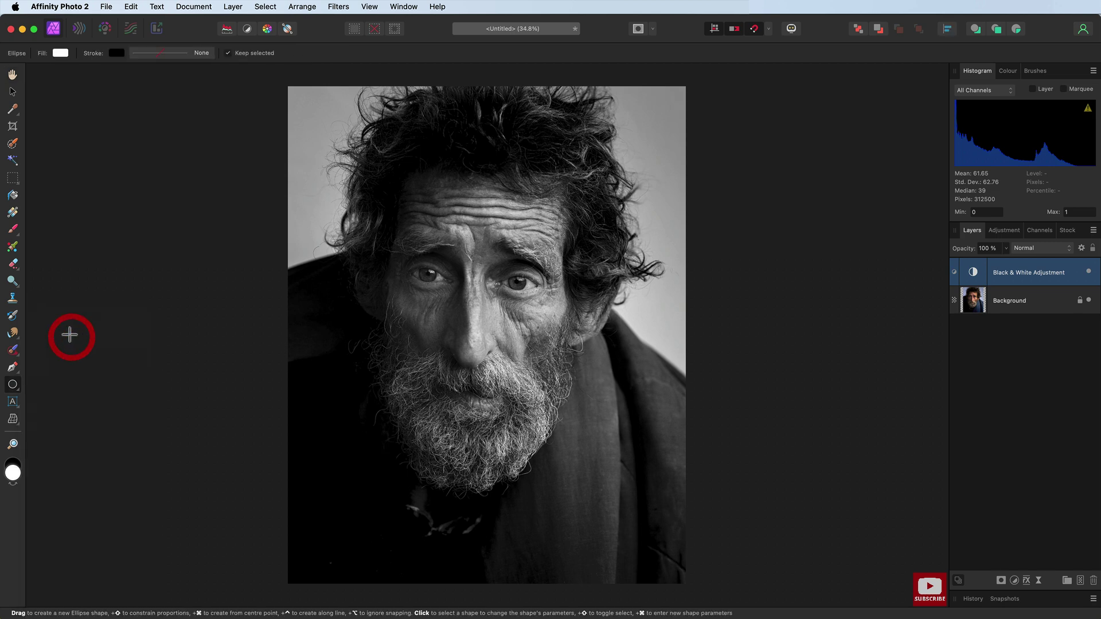
pyautogui.click(61, 53)
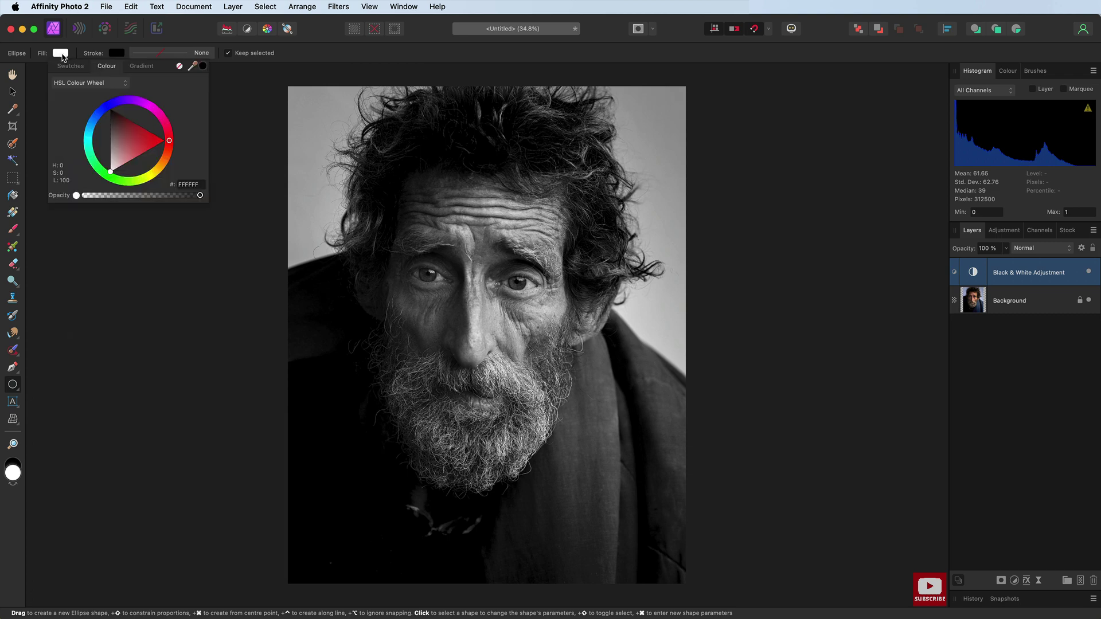
pyautogui.click(108, 166)
pyautogui.click(423, 118)
pyautogui.moveTo(423, 127); pyautogui.dragTo(617, 517)
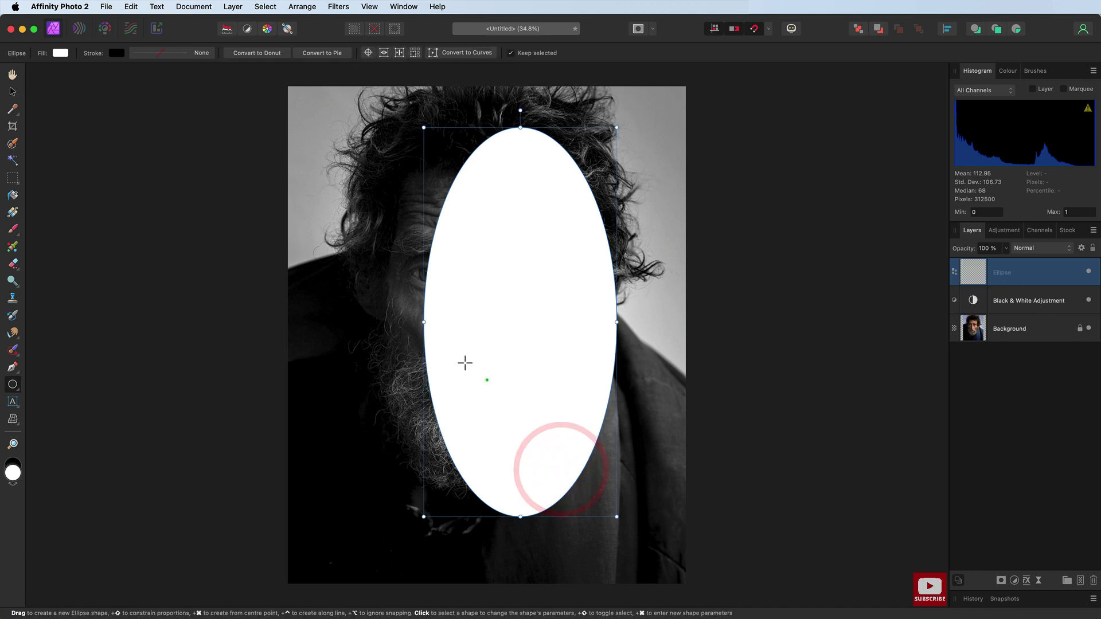
pyautogui.moveTo(423, 322); pyautogui.dragTo(367, 320)
pyautogui.moveTo(490, 128); pyautogui.dragTo(485, 102)
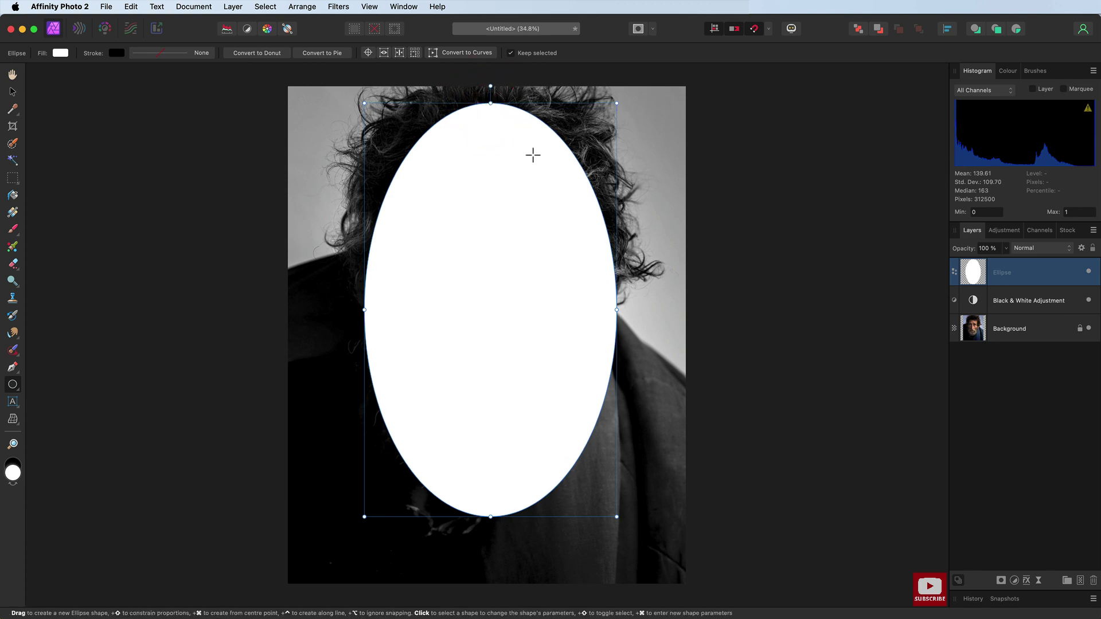
pyautogui.click(1081, 582)
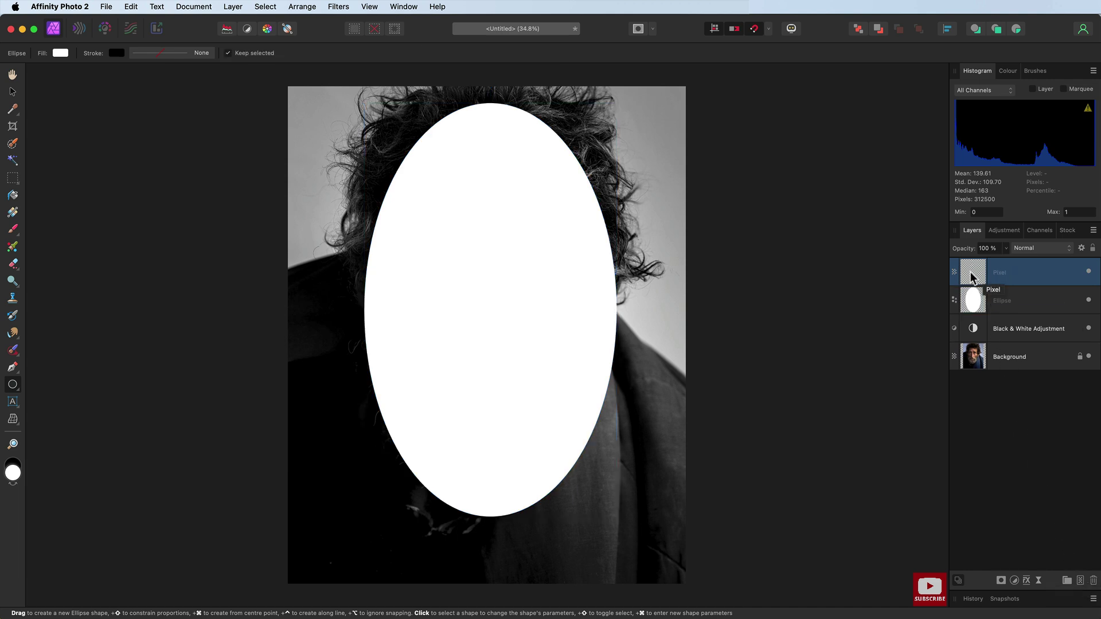
# Fill the new Pixel layer with the black secondary colour using Edit > Fill
pyautogui.click(1010, 73)
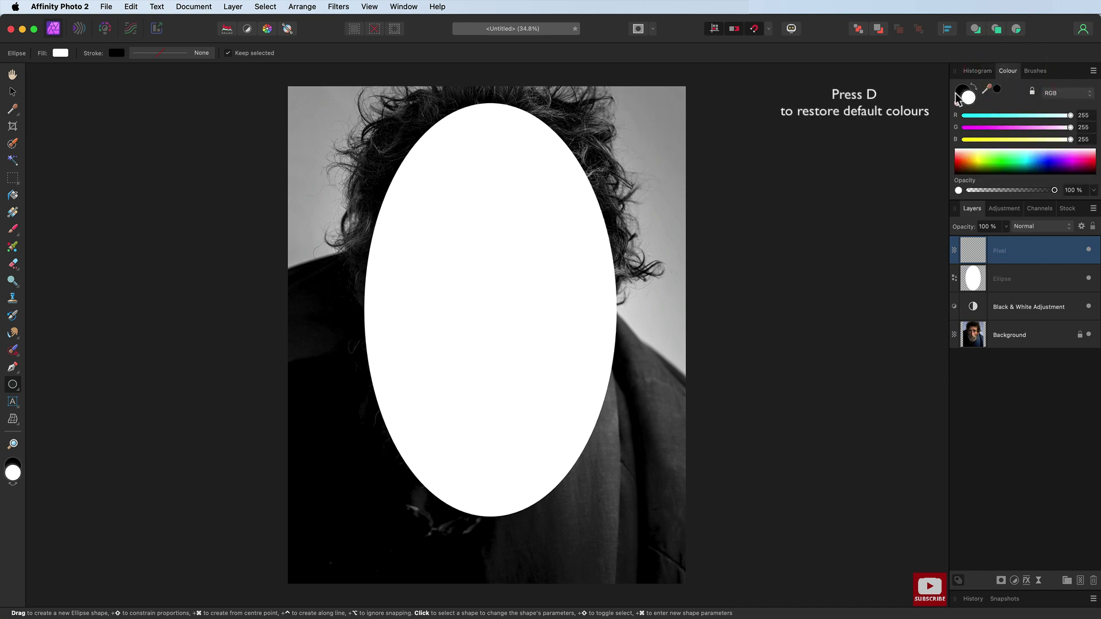
pyautogui.click(127, 6)
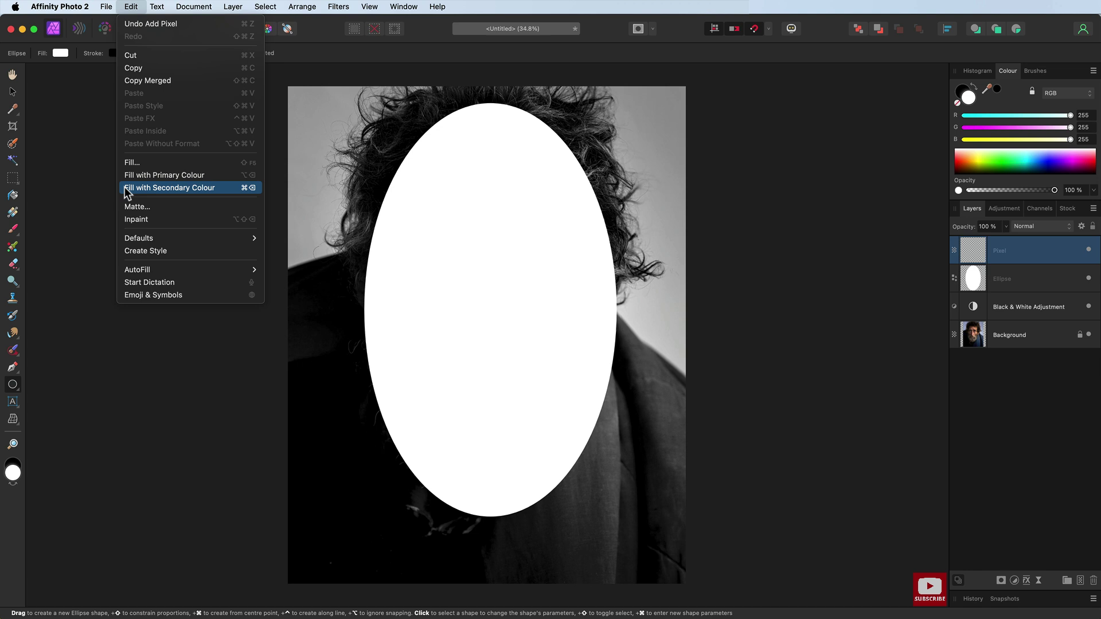
pyautogui.click(235, 188)
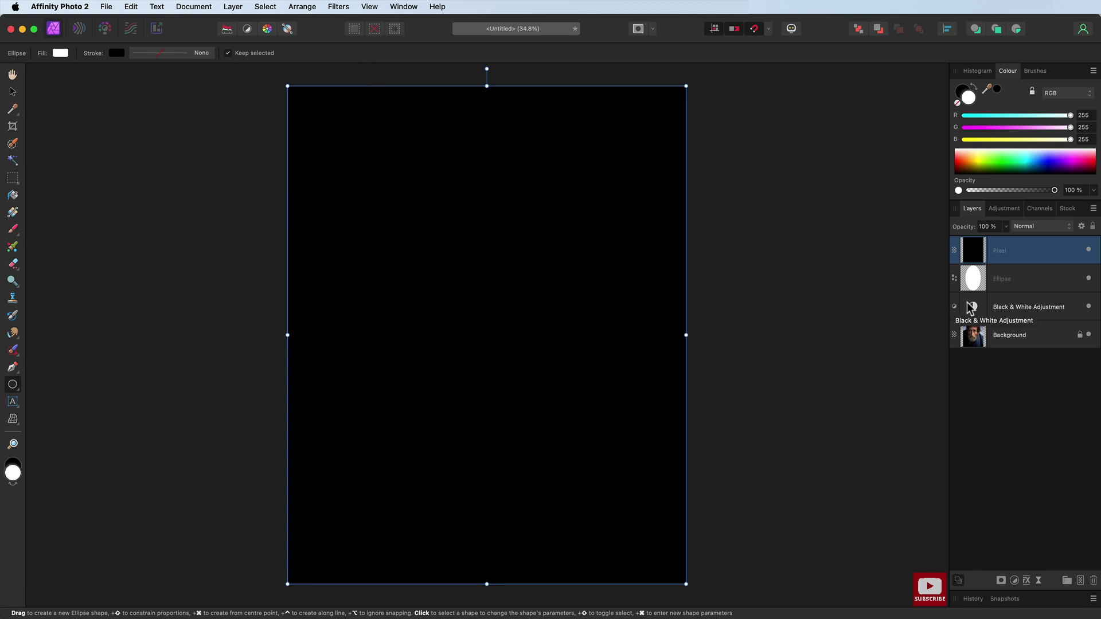
pyautogui.click(1029, 283)
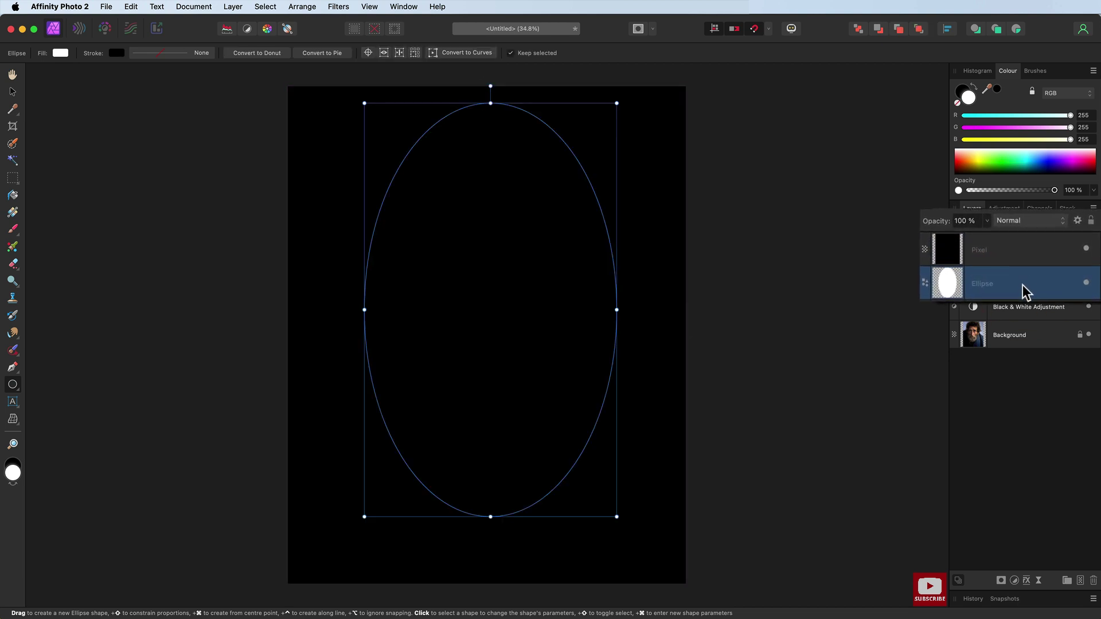
# Nest the Ellipse inside the black Pixel layer and set its blend mode to Erase
pyautogui.moveTo(1038, 283); pyautogui.dragTo(1025, 256)
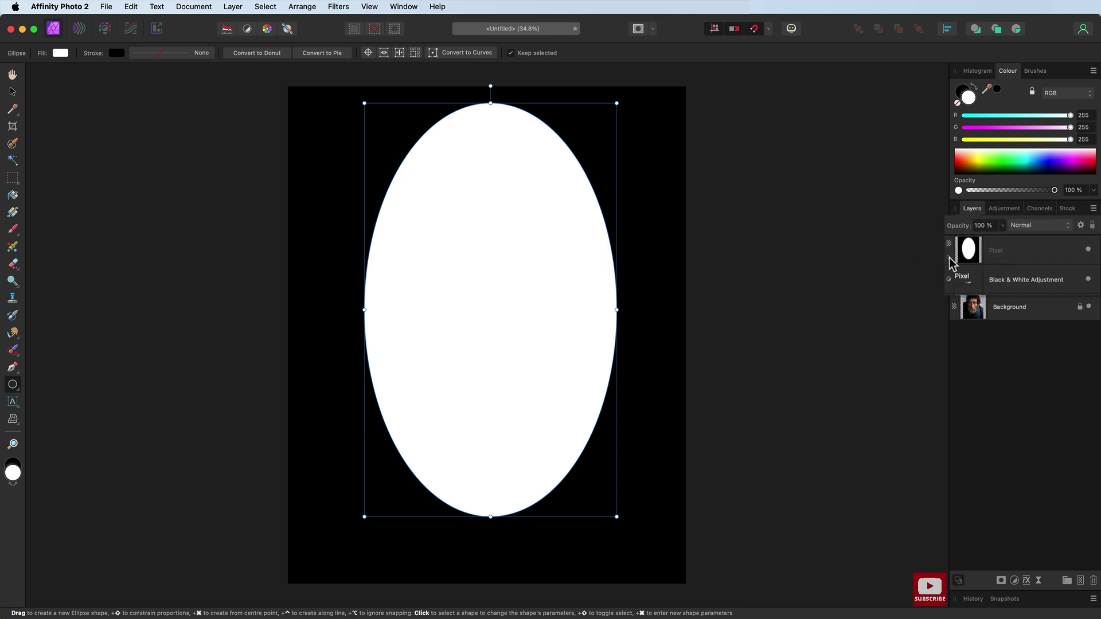
pyautogui.click(950, 256)
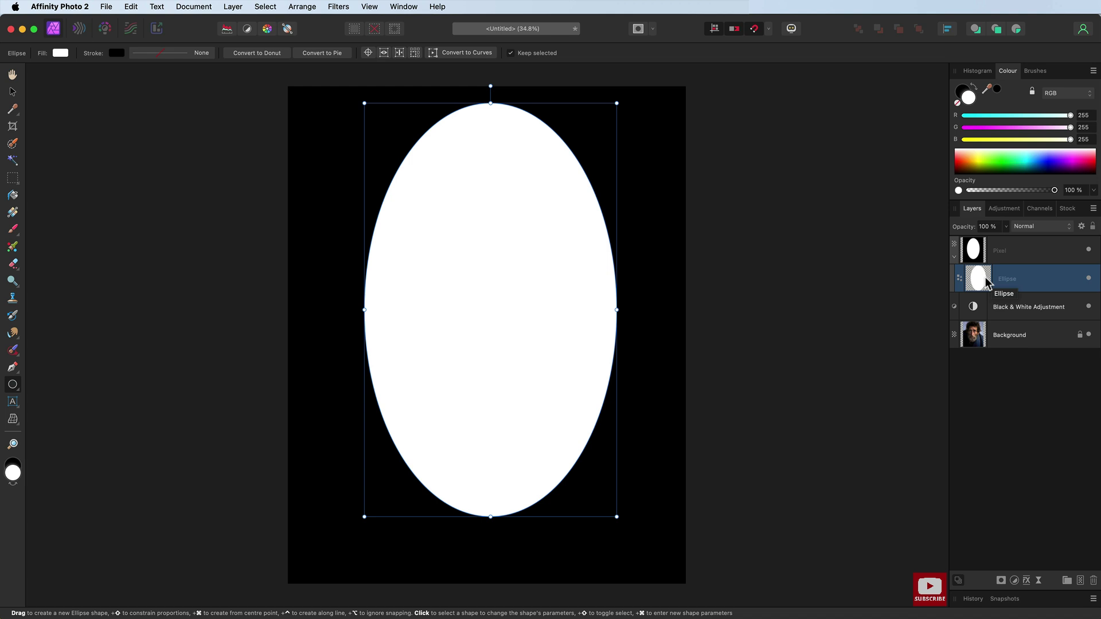
pyautogui.click(1034, 228)
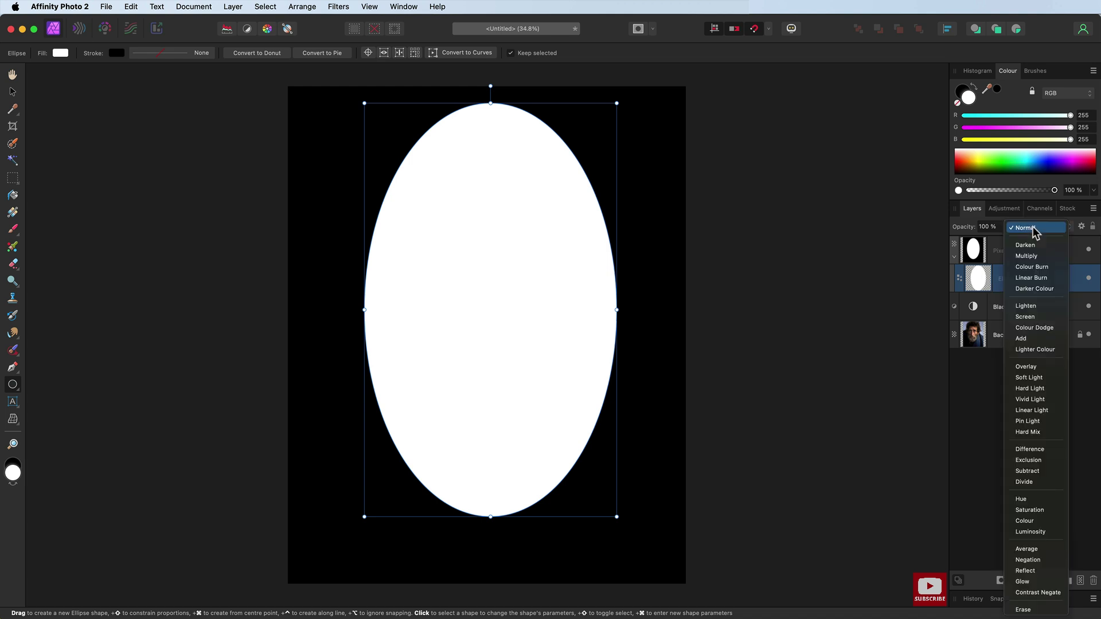
pyautogui.click(1013, 609)
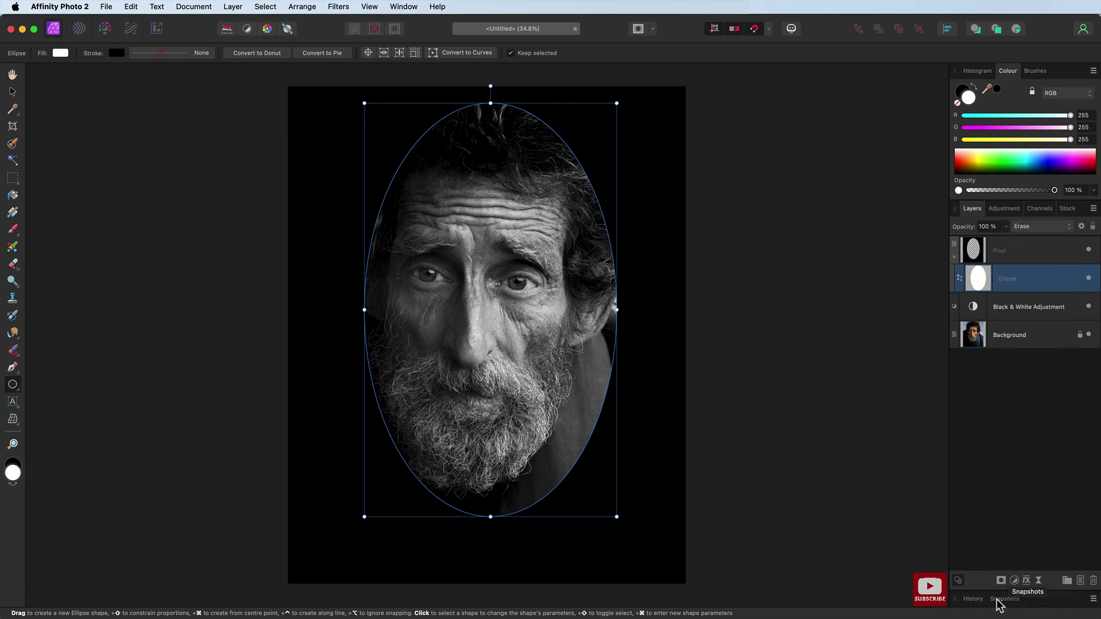
pyautogui.press('h')
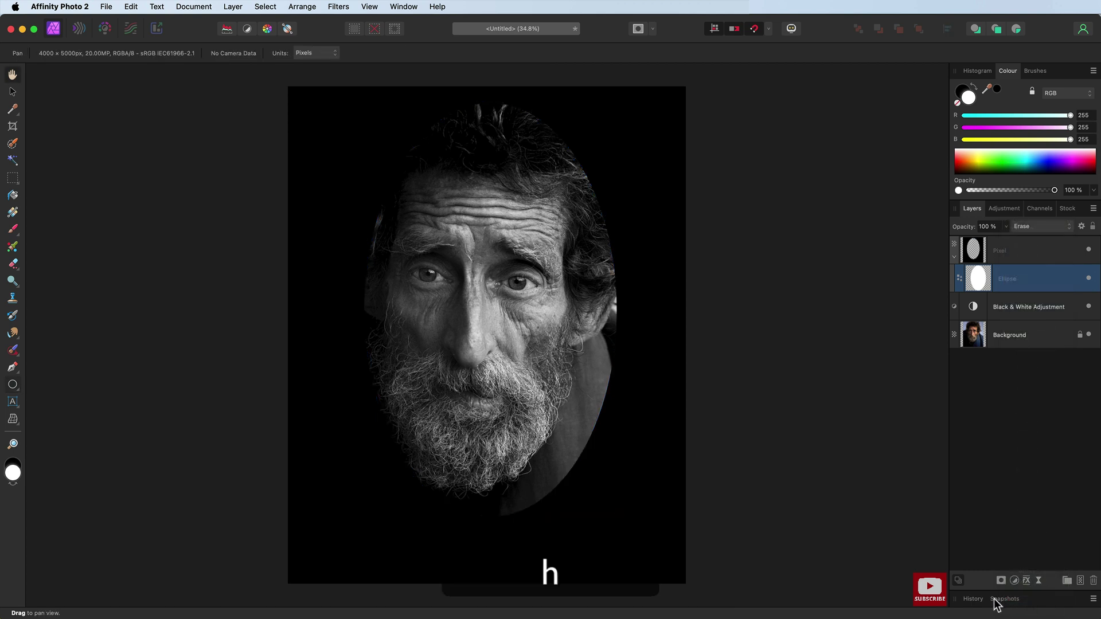
# Add a Live Gaussian Blur to the ellipse with a 200 px radius
pyautogui.click(1039, 581)
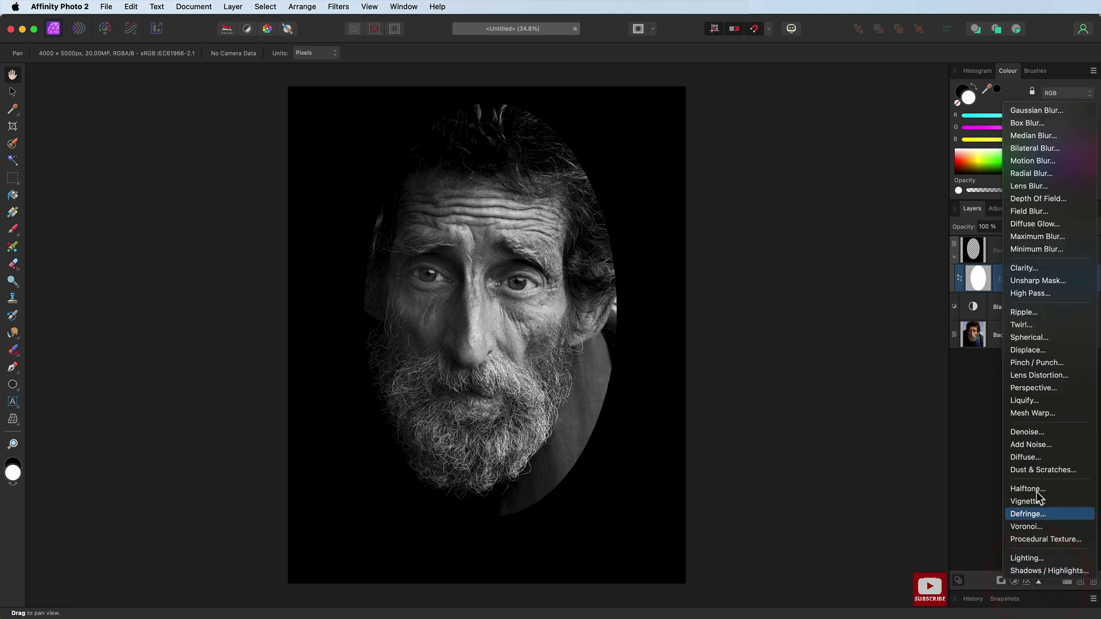
pyautogui.click(1036, 111)
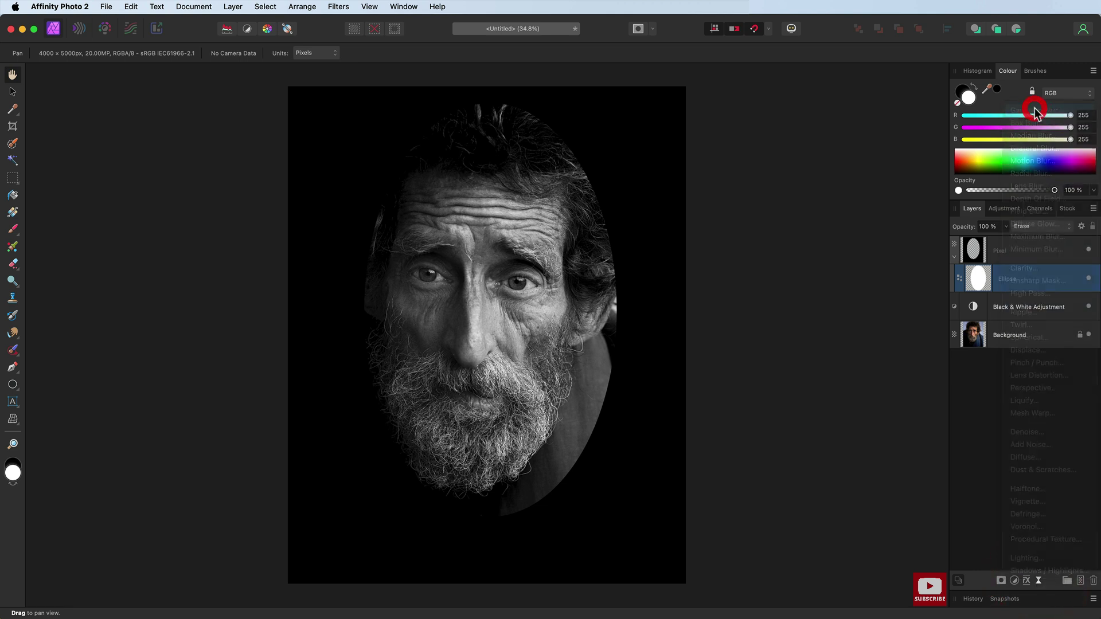
pyautogui.moveTo(838, 518); pyautogui.dragTo(811, 166)
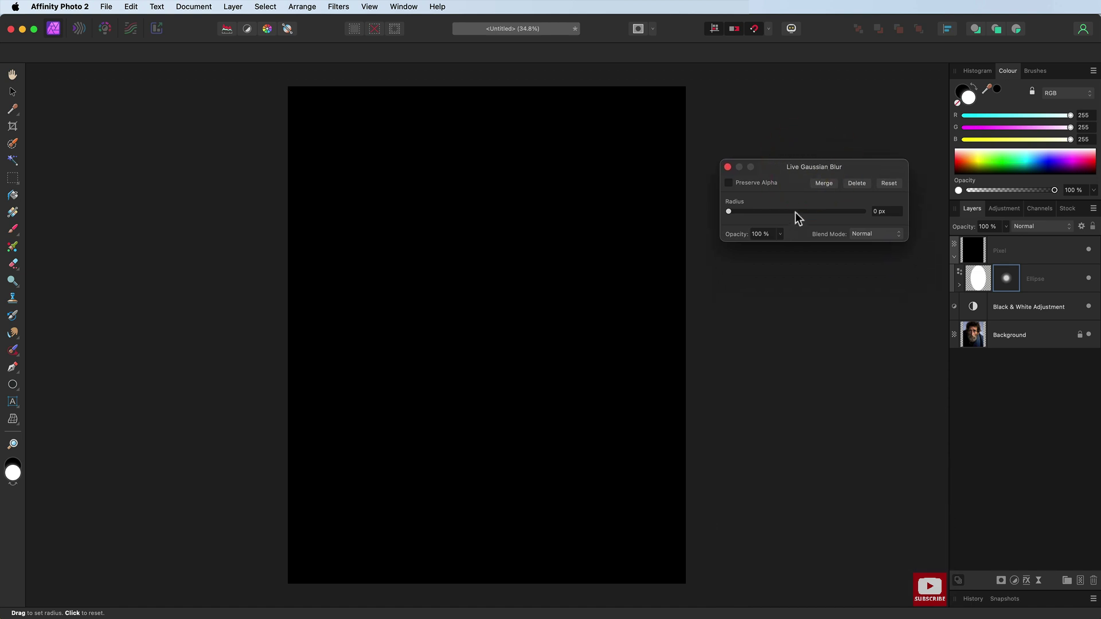
pyautogui.moveTo(796, 212); pyautogui.dragTo(861, 212)
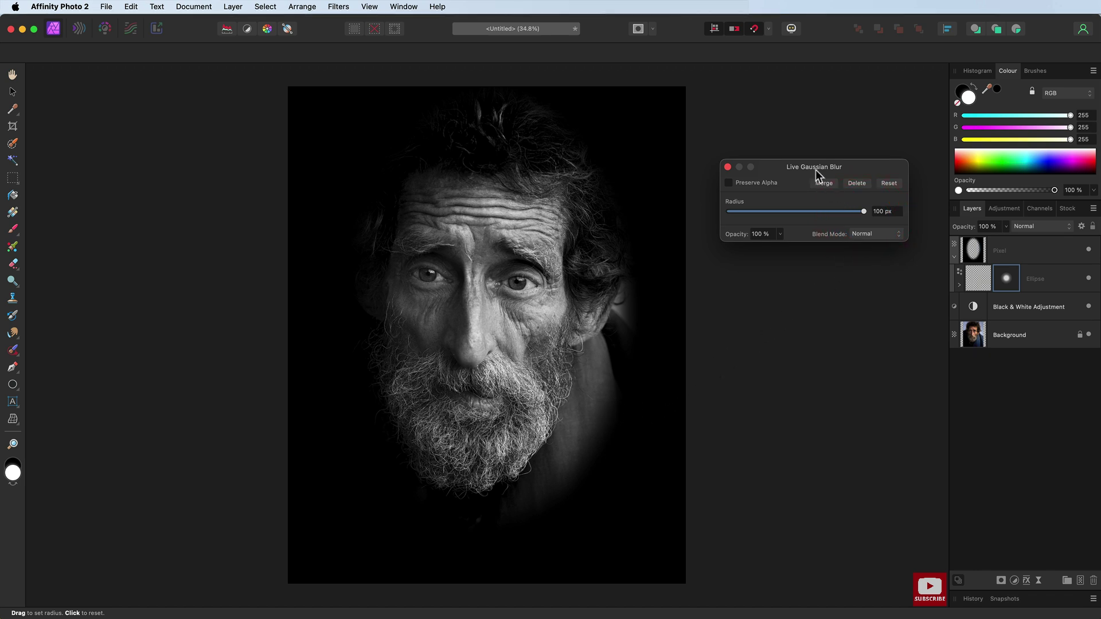
pyautogui.click(896, 211)
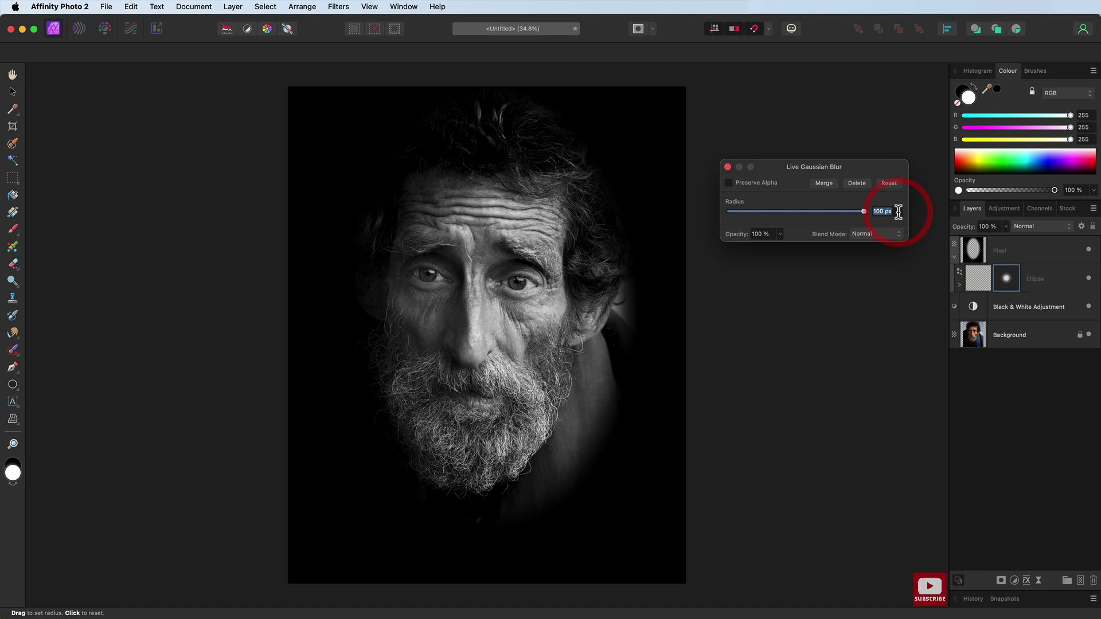
pyautogui.write('20')
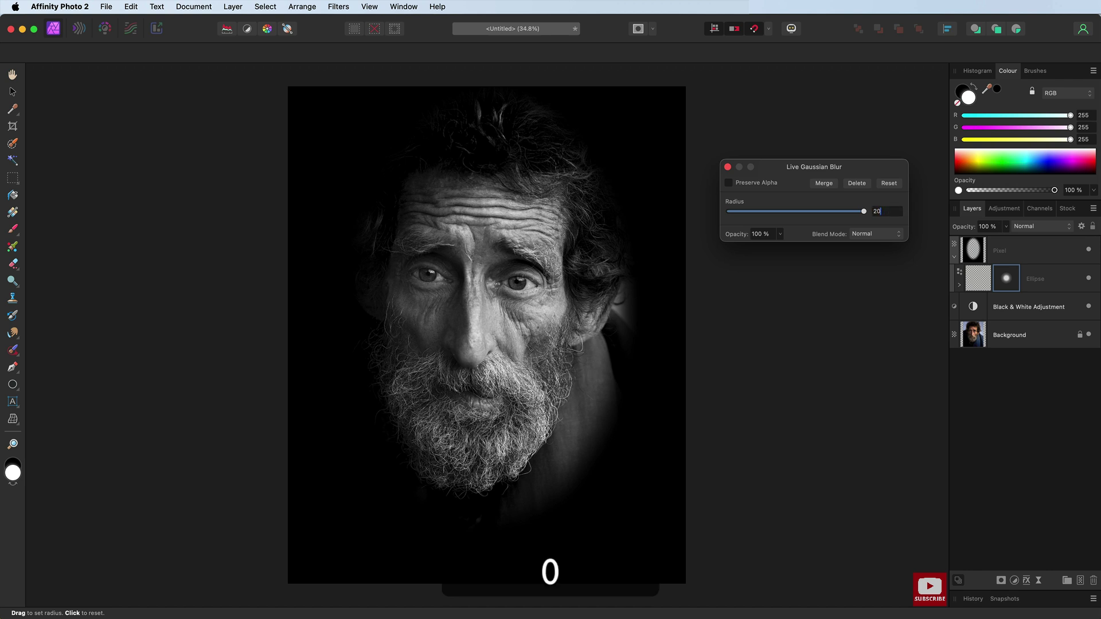
pyautogui.write('0')
pyautogui.press('Return')
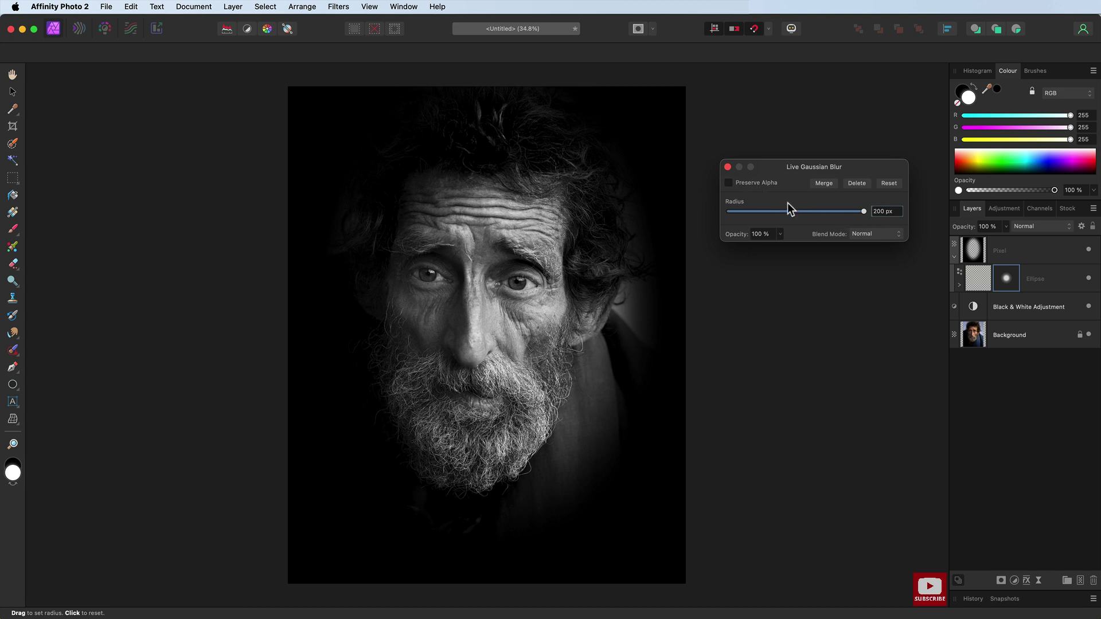
pyautogui.click(727, 167)
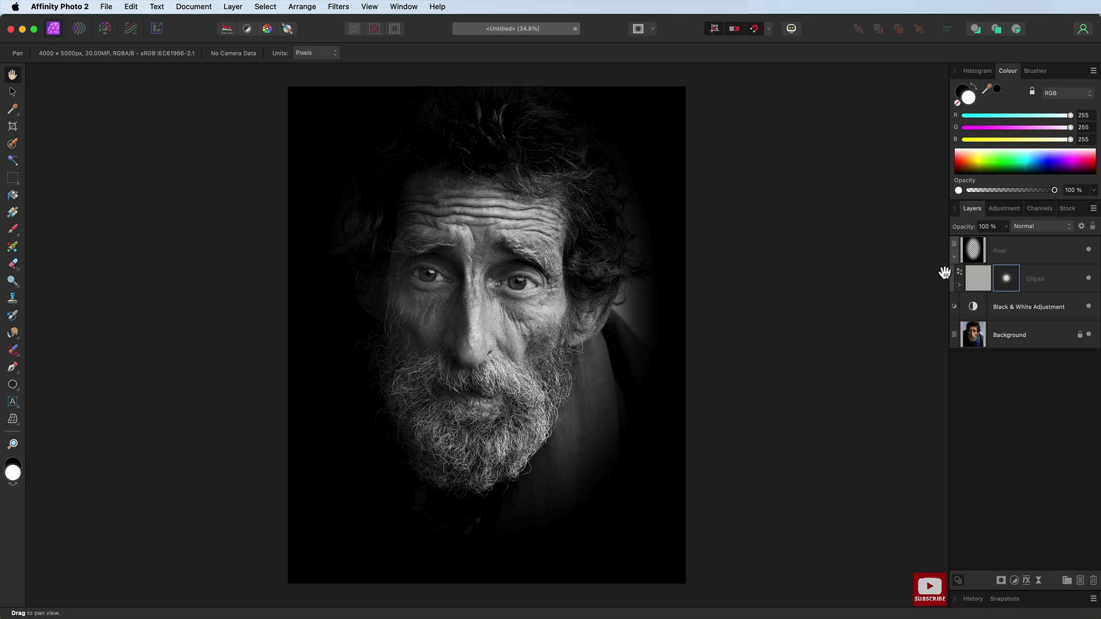
# Nudge the vignette ellipse left and up, then widen it on both sides to 2842 px
pyautogui.click(973, 280)
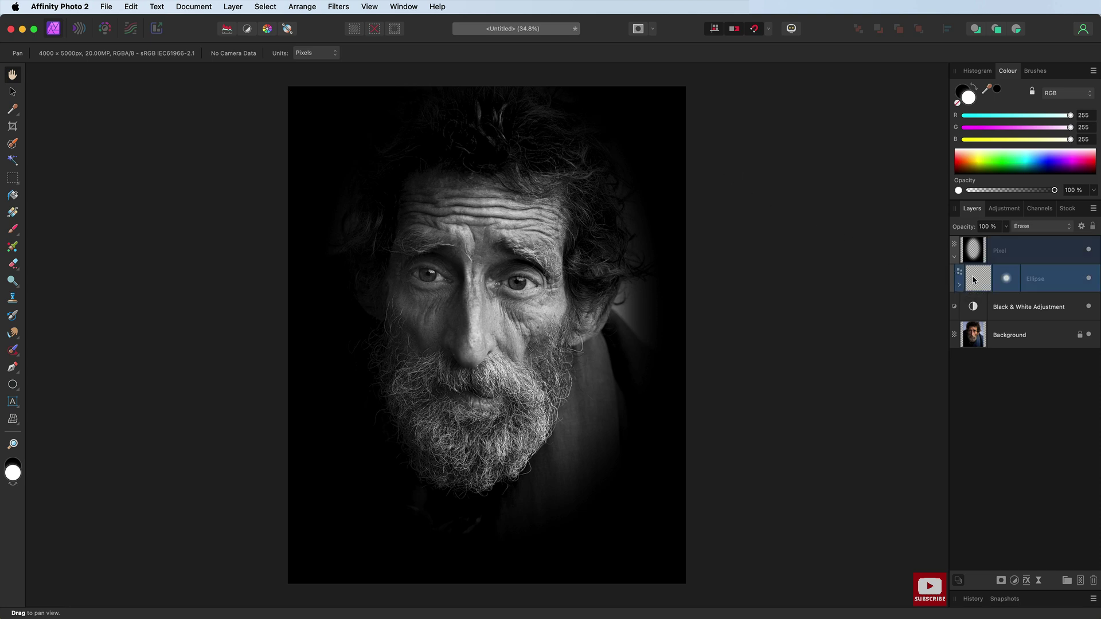
pyautogui.press('v')
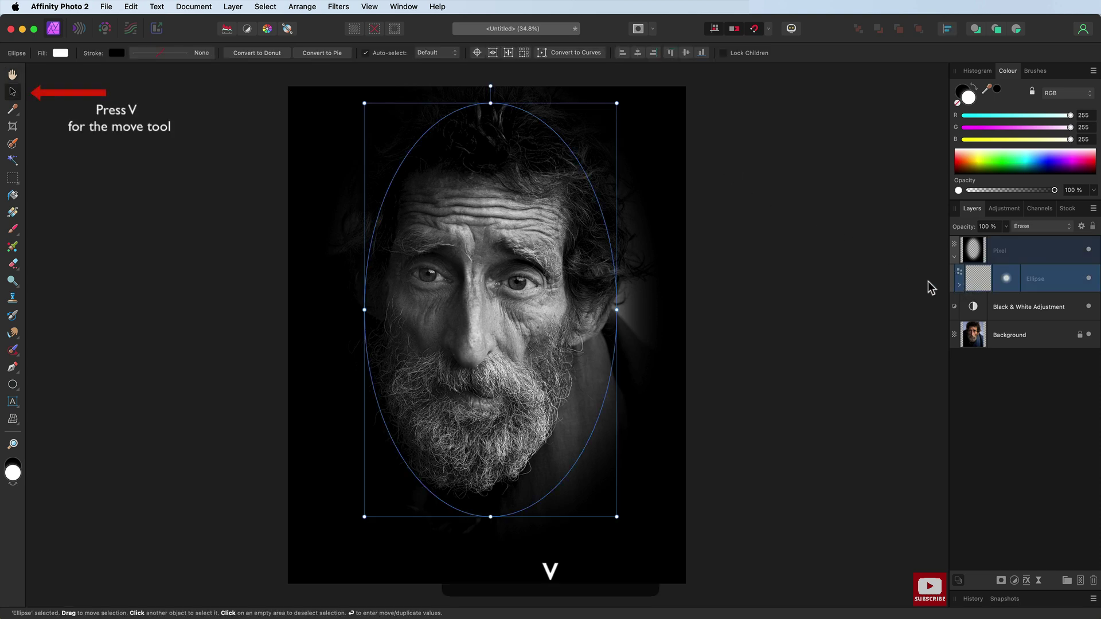
pyautogui.moveTo(521, 343)
pyautogui.mouseDown()
pyautogui.moveTo(496, 337)
pyautogui.moveTo(507, 338)
pyautogui.mouseUp()
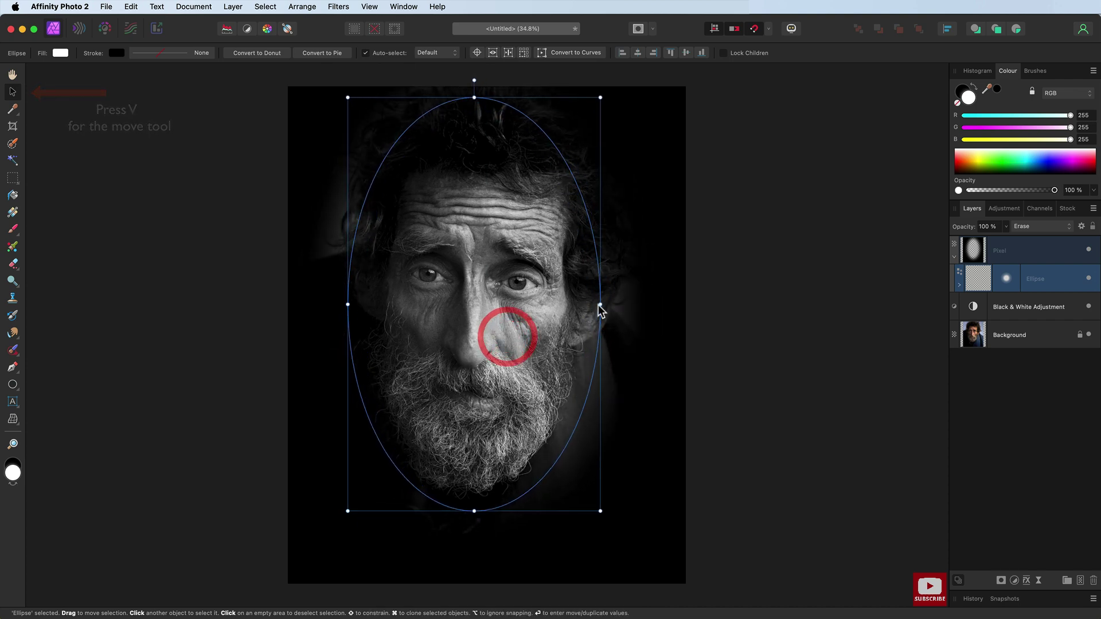
pyautogui.moveTo(600, 304); pyautogui.dragTo(617, 305)
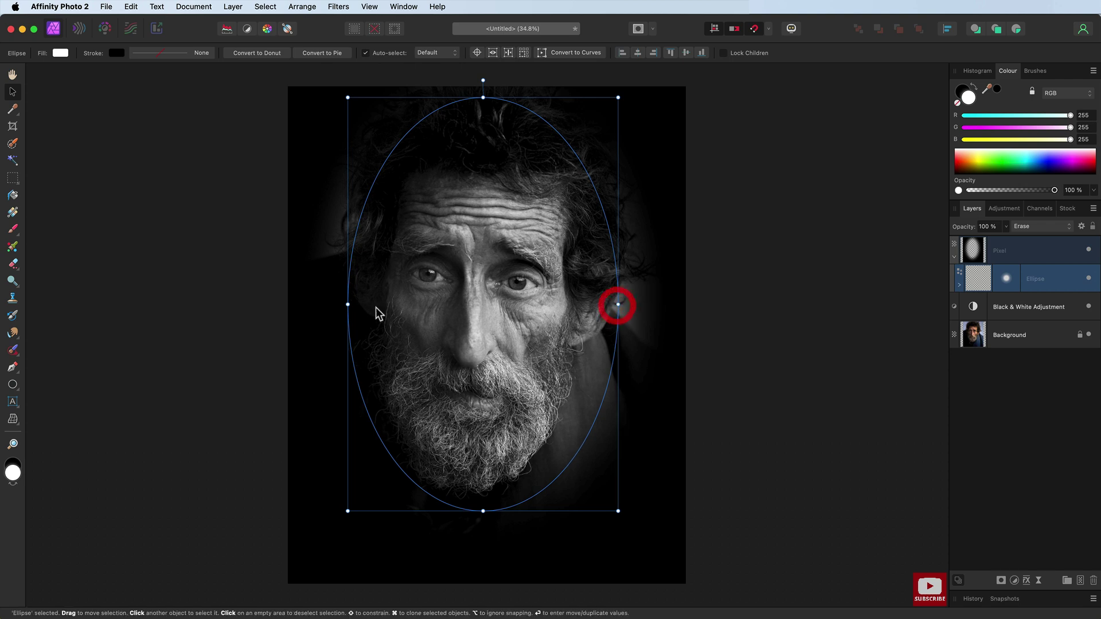
pyautogui.moveTo(348, 304); pyautogui.dragTo(331, 304)
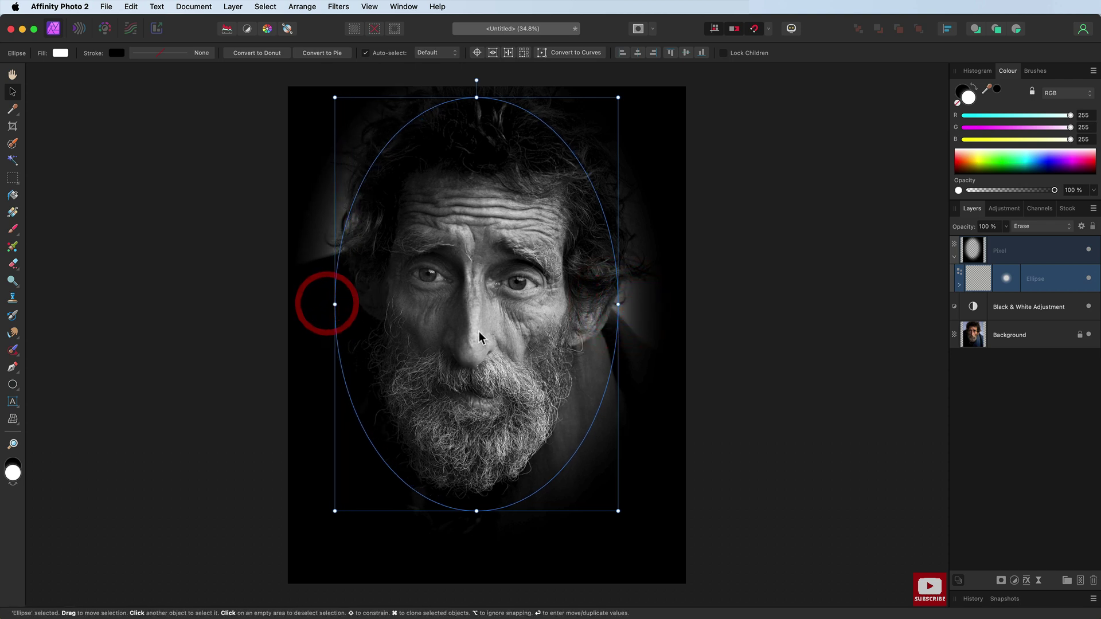
pyautogui.click(1009, 258)
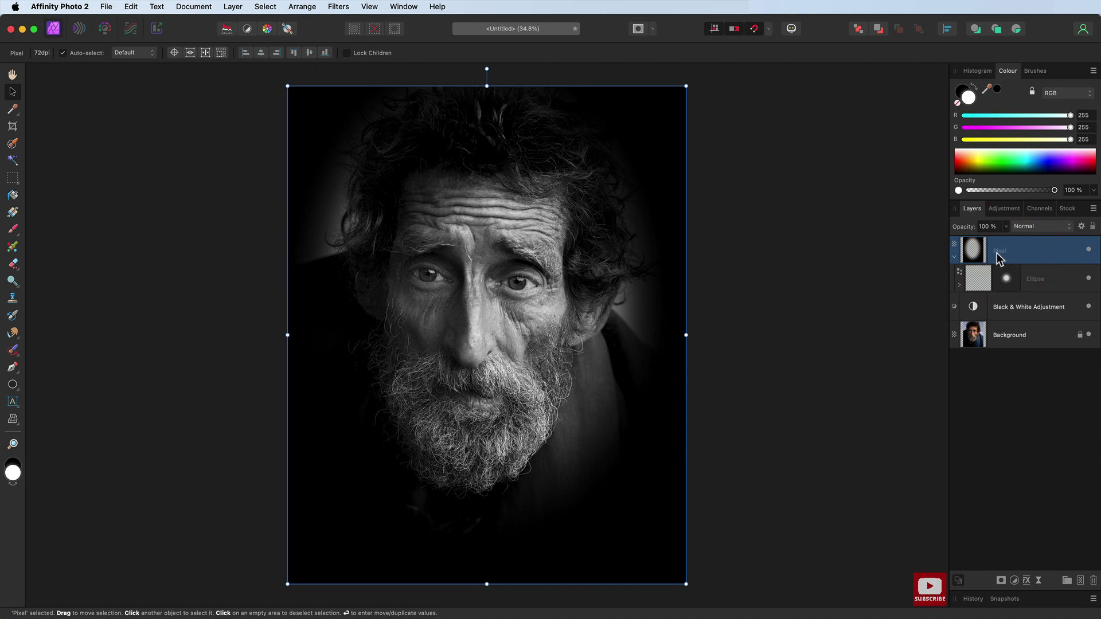
pyautogui.press('h')
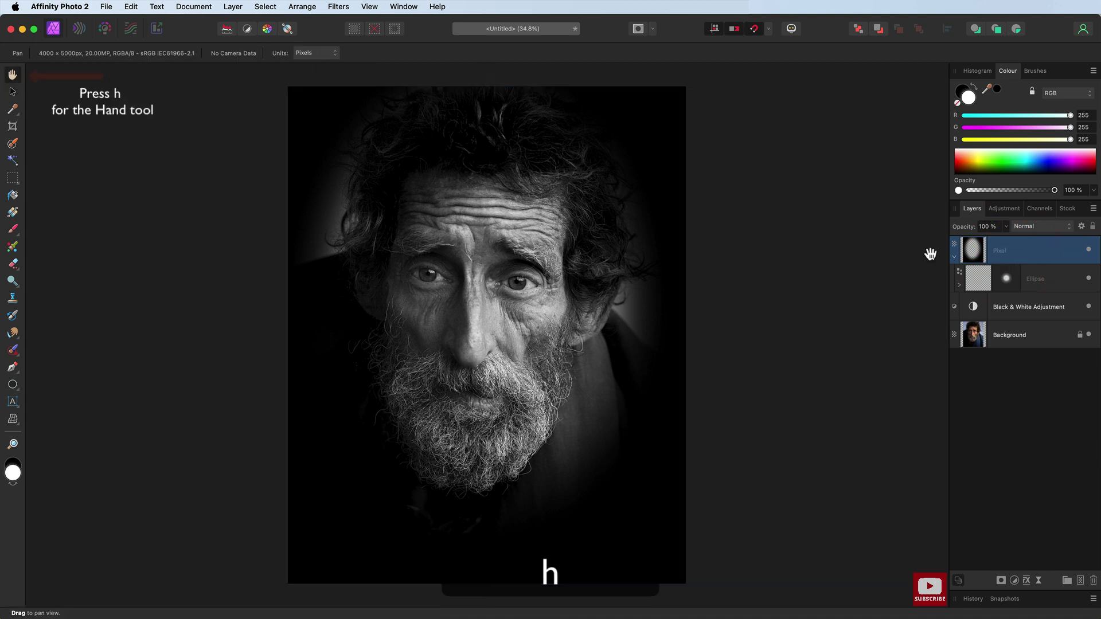
# Rename the black pixel layer to 'Vignette' and collapse it so the Ellipse child is hidden
pyautogui.doubleClick(1001, 252)
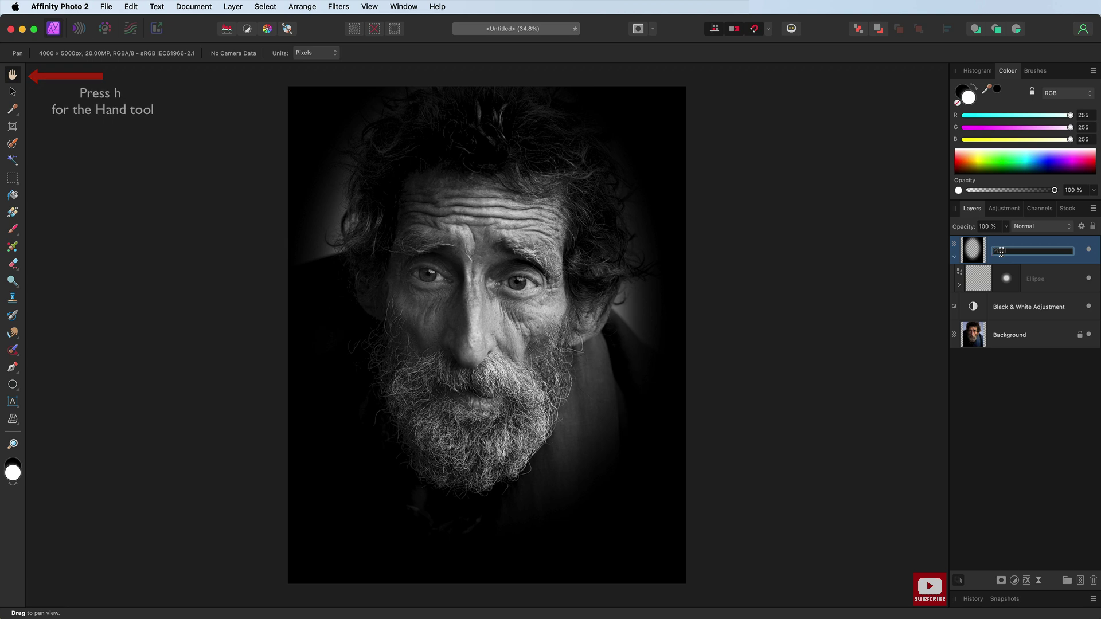
pyautogui.write('Vi')
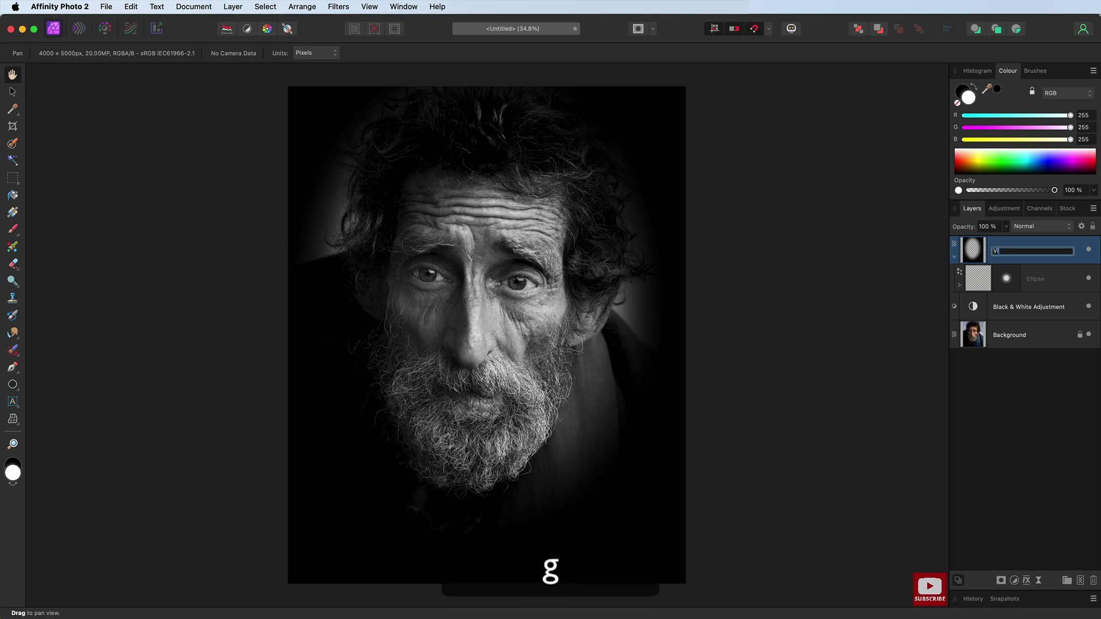
pyautogui.write('gnette')
pyautogui.press('Return')
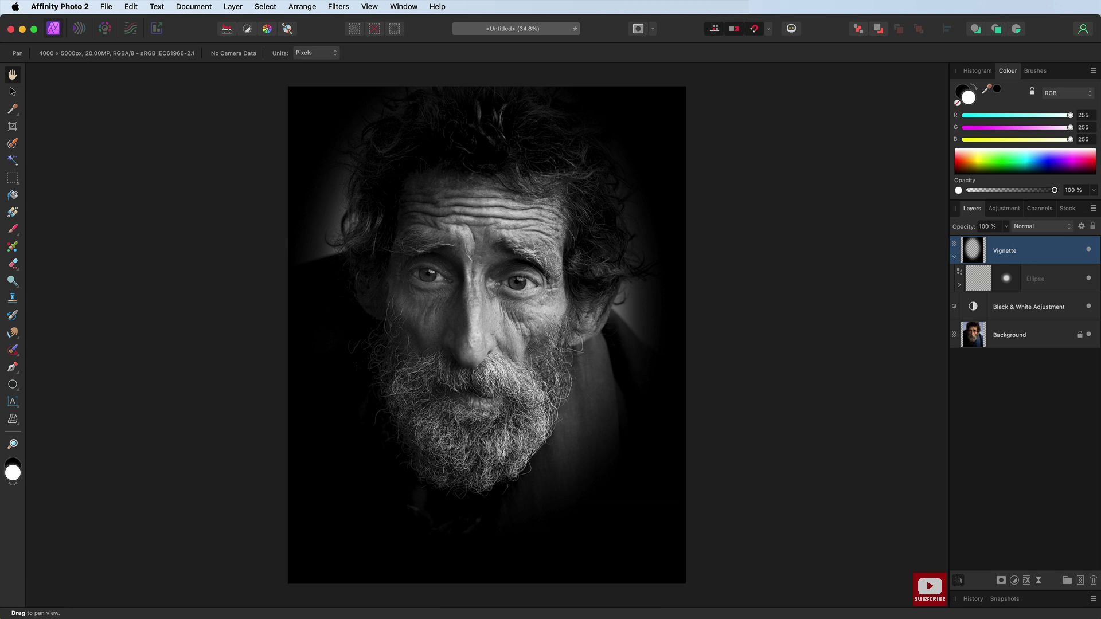
pyautogui.click(954, 256)
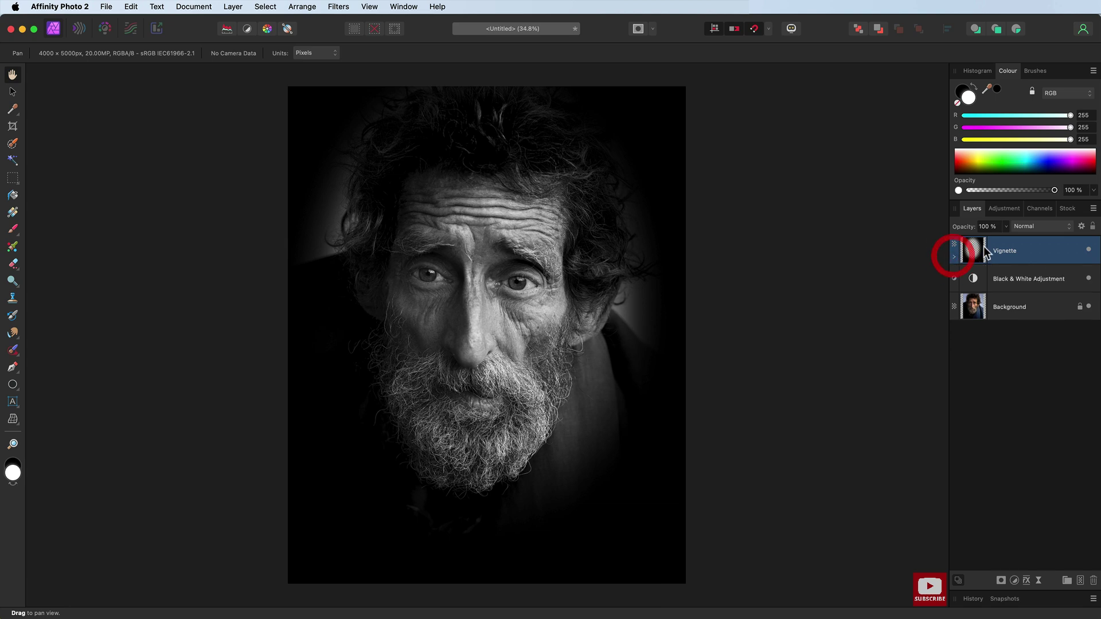
# Lower the Vignette layer's opacity to 75% to lighten the dark surround
pyautogui.click(1006, 226)
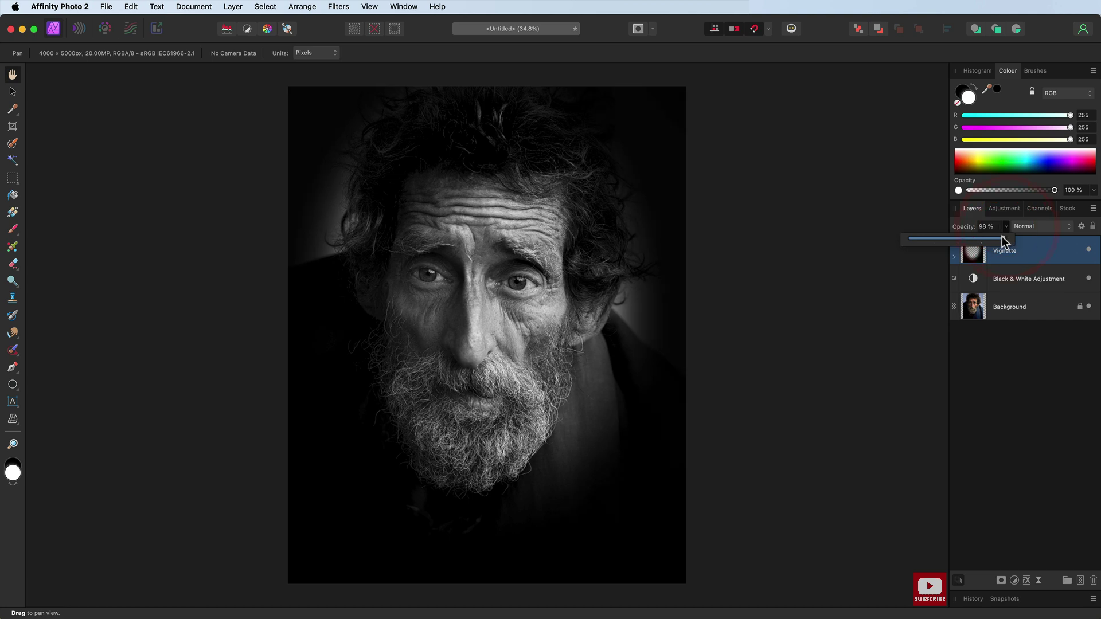
pyautogui.moveTo(1003, 237); pyautogui.dragTo(980, 236)
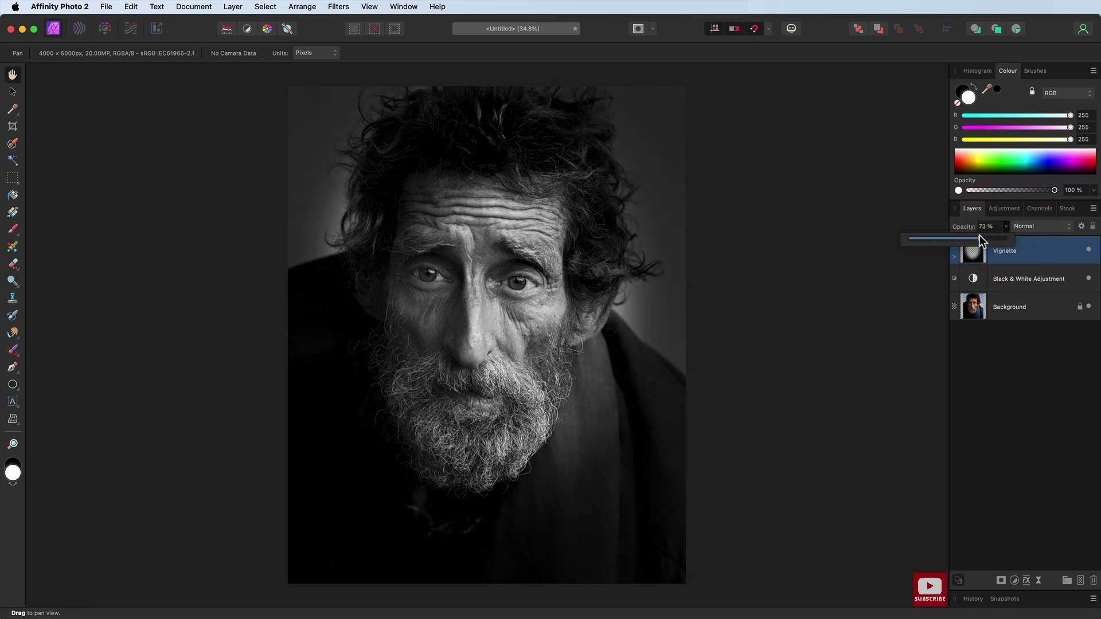
pyautogui.click(980, 238)
pyautogui.click(1023, 260)
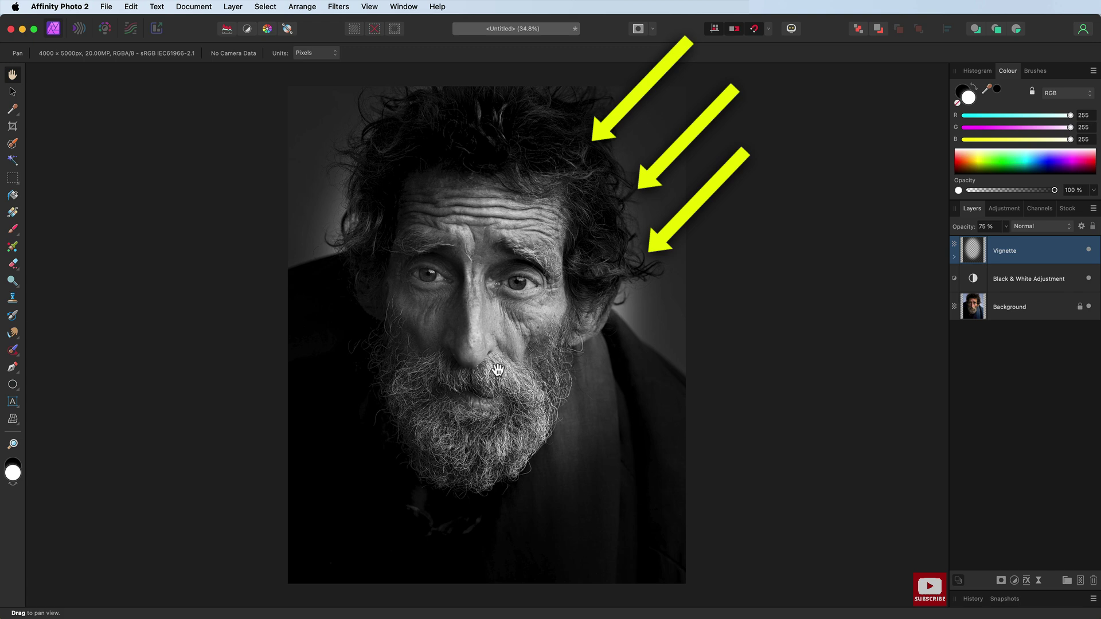
# Select the Ellipse inside the Vignette layer with the Move tool and nudge it up-left
pyautogui.click(954, 257)
pyautogui.click(976, 279)
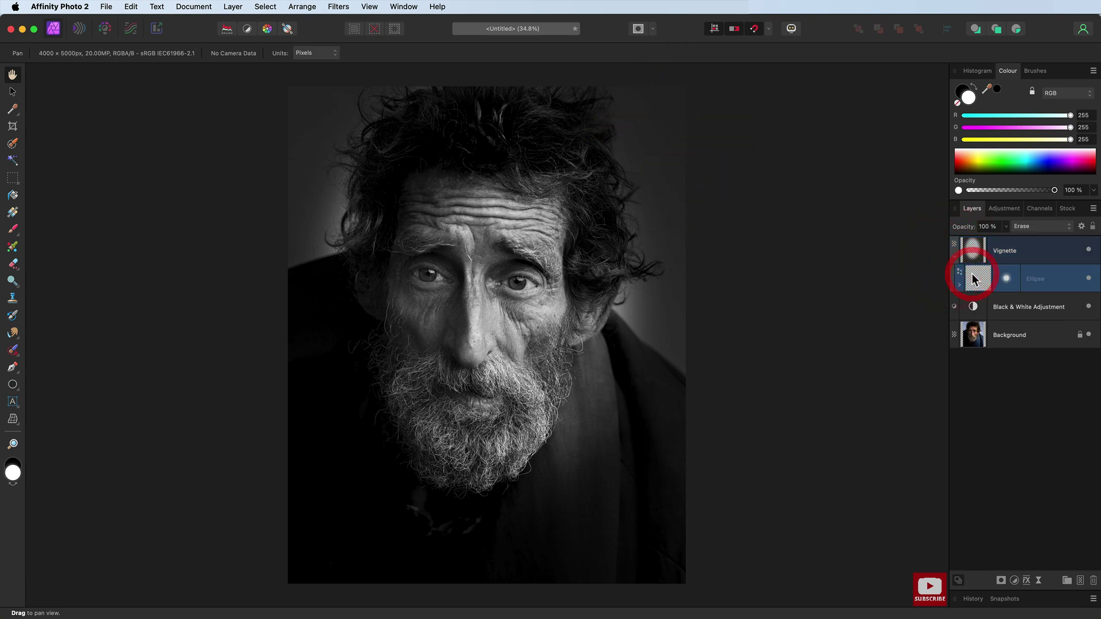
pyautogui.press('v')
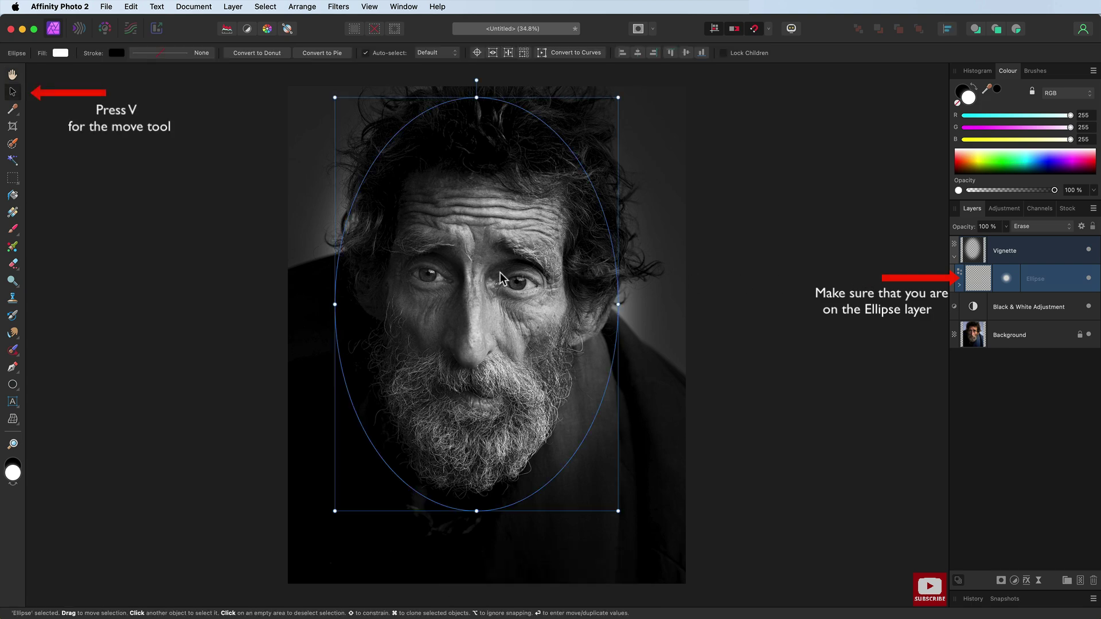
pyautogui.moveTo(500, 272)
pyautogui.mouseDown()
pyautogui.moveTo(485, 285)
pyautogui.moveTo(508, 259)
pyautogui.moveTo(531, 275)
pyautogui.moveTo(513, 294)
pyautogui.moveTo(494, 262)
pyautogui.moveTo(509, 271)
pyautogui.moveTo(508, 289)
pyautogui.mouseUp()
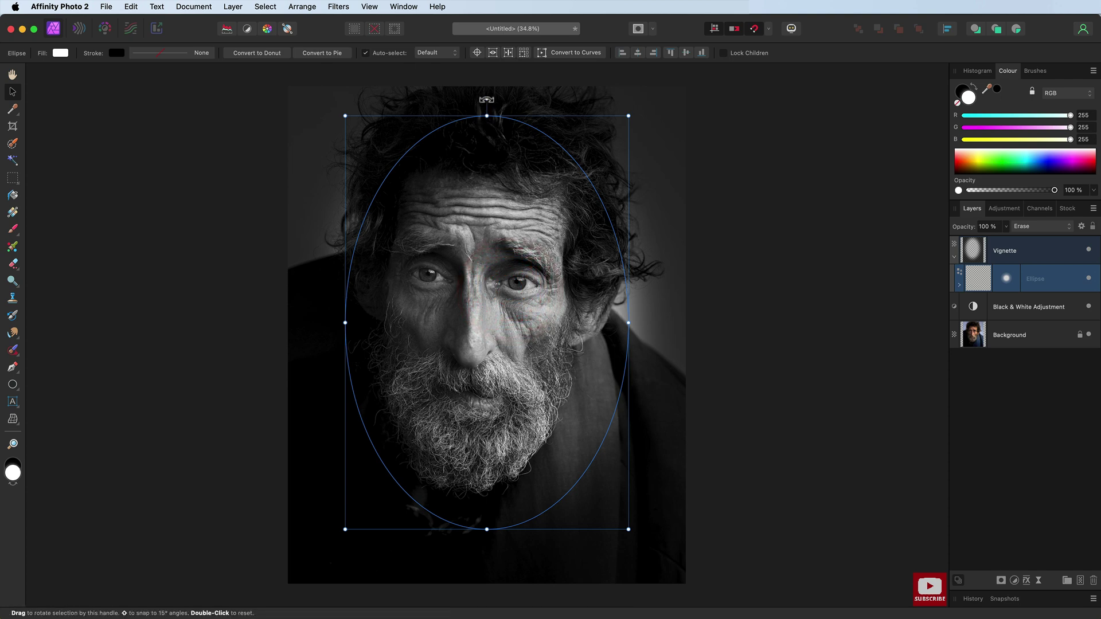
# Rotate the ellipse about -20° and reshape it taller so it leans along the face and beard
pyautogui.moveTo(493, 100); pyautogui.dragTo(560, 140)
pyautogui.moveTo(471, 309); pyautogui.dragTo(484, 290)
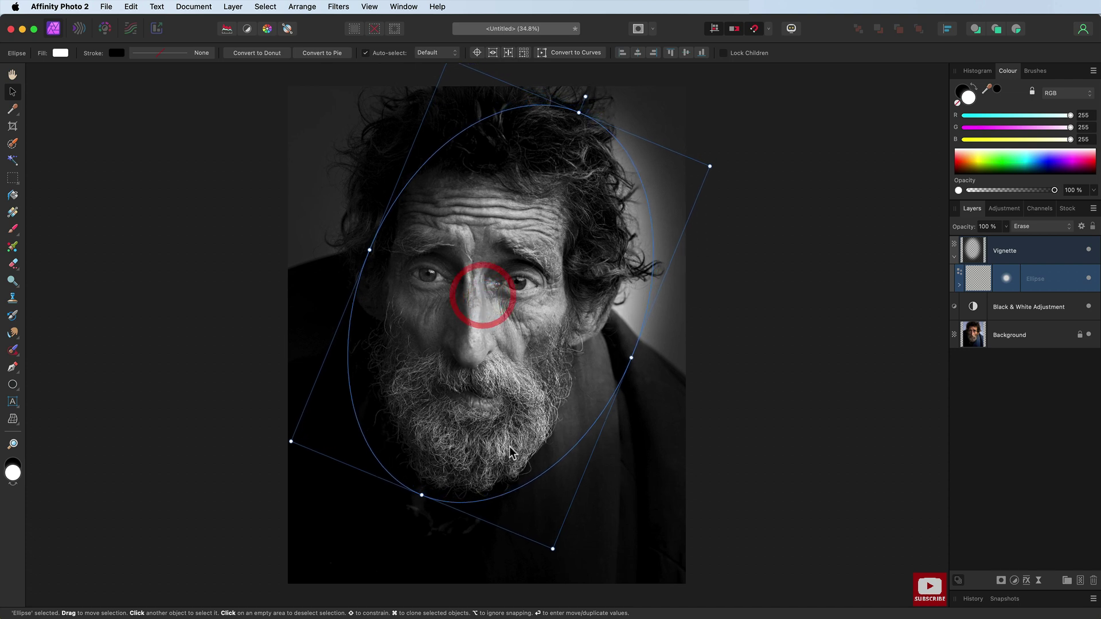
pyautogui.moveTo(422, 497); pyautogui.dragTo(407, 530)
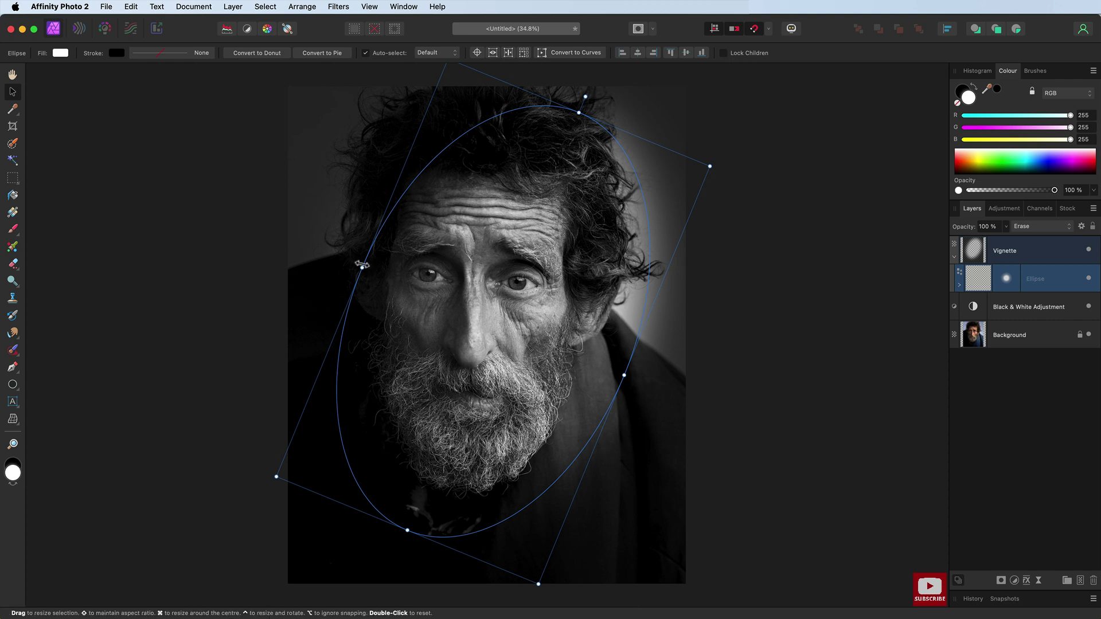
pyautogui.moveTo(366, 267); pyautogui.dragTo(380, 275)
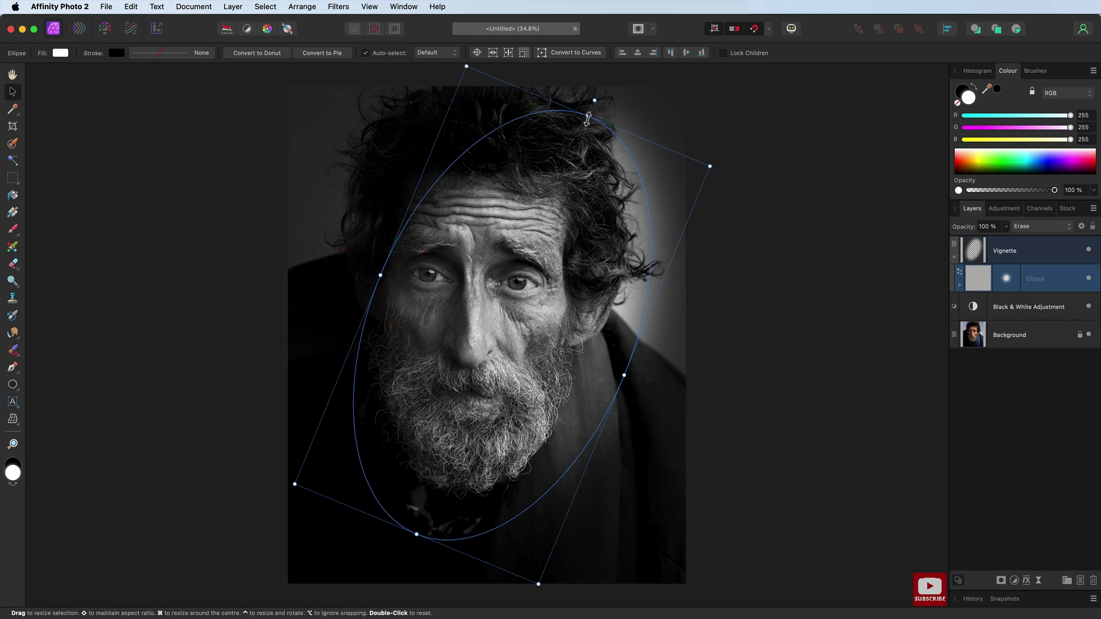
pyautogui.moveTo(587, 113); pyautogui.dragTo(583, 128)
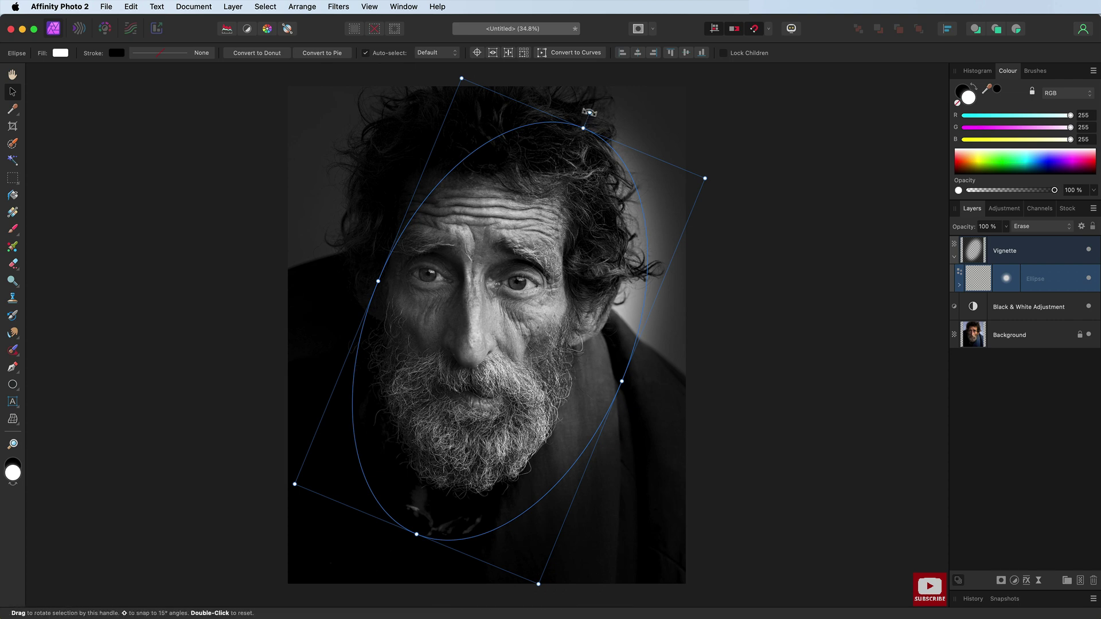
pyautogui.moveTo(589, 112); pyautogui.dragTo(571, 108)
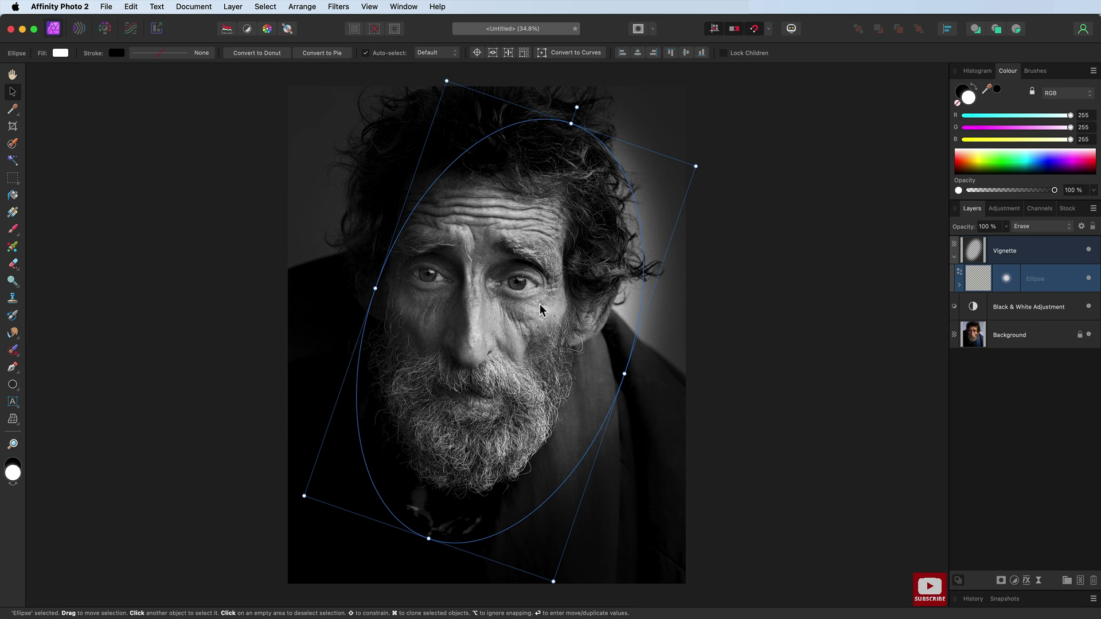
# With the Vignette layer selected and the Hand tool active, bring up the Adjustments list
pyautogui.click(1006, 256)
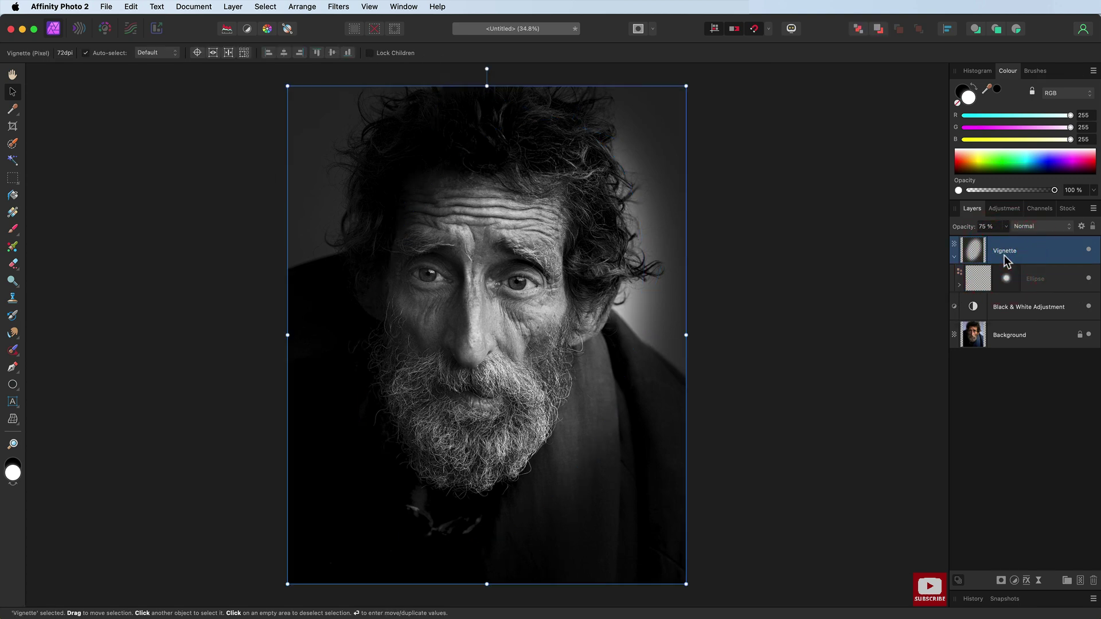
pyautogui.press('h')
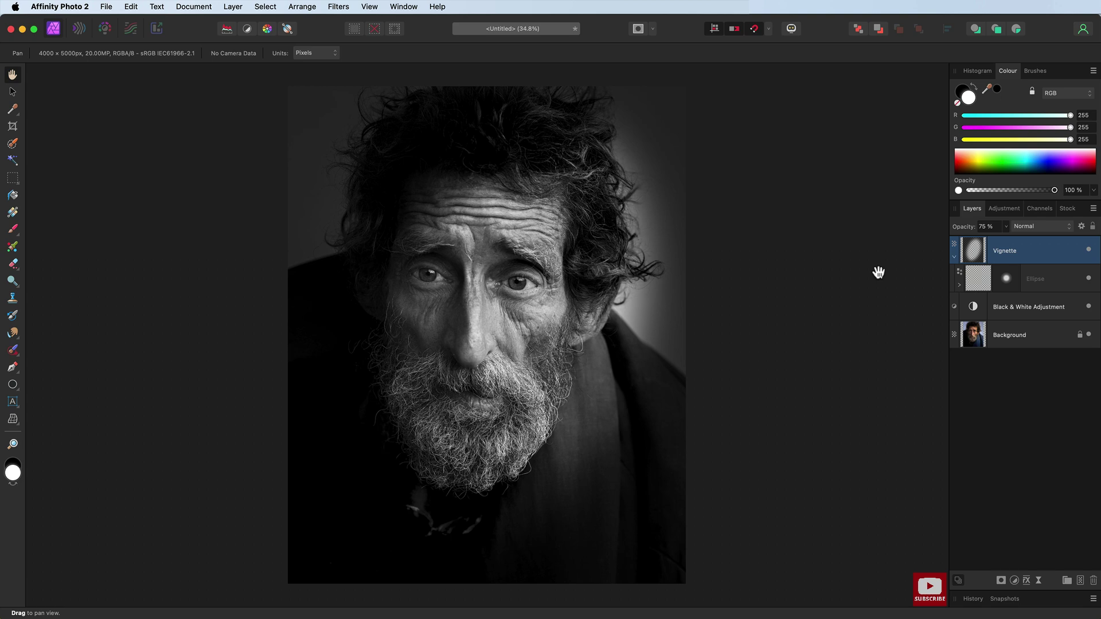
pyautogui.click(1014, 581)
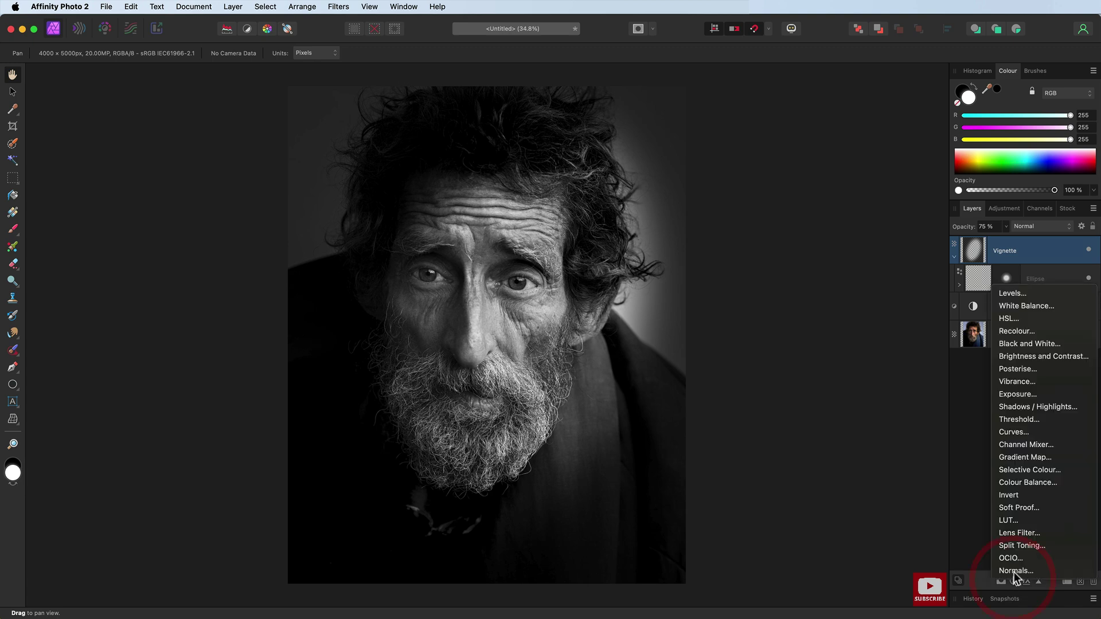
# Add a Curves adjustment with a gentle S-curve, pulling the shadows point down and raising highlights
pyautogui.click(1009, 431)
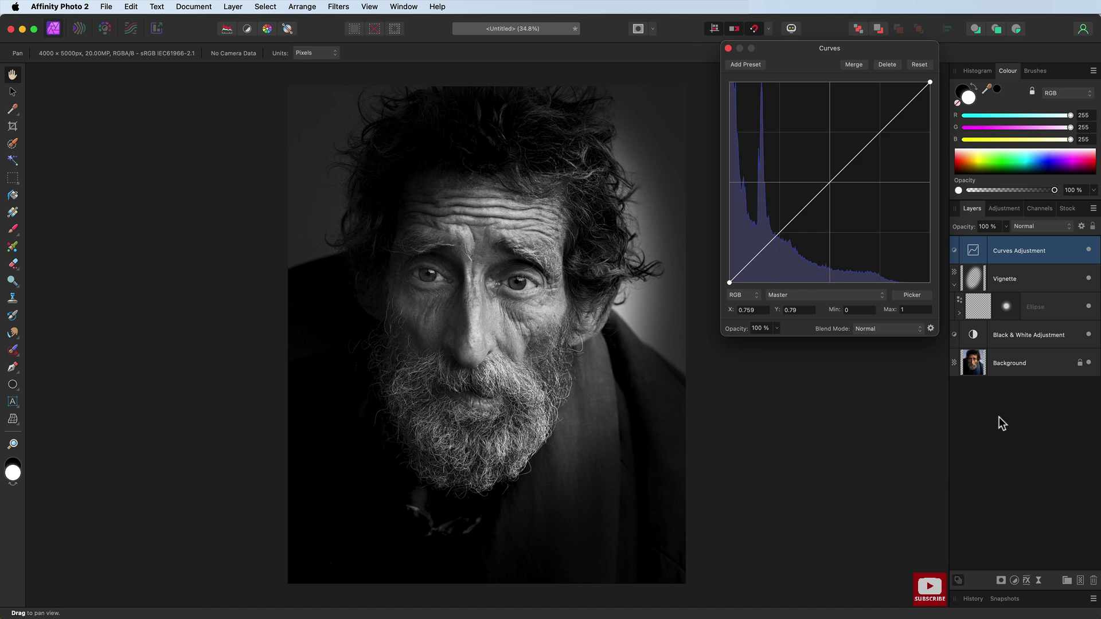
pyautogui.click(881, 133)
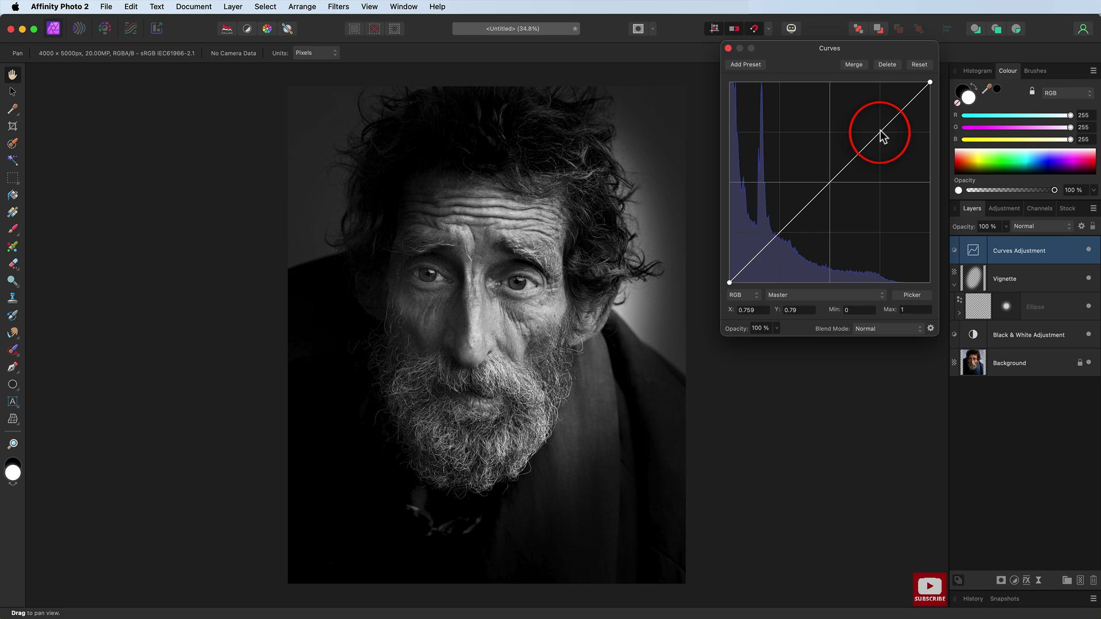
pyautogui.click(880, 133)
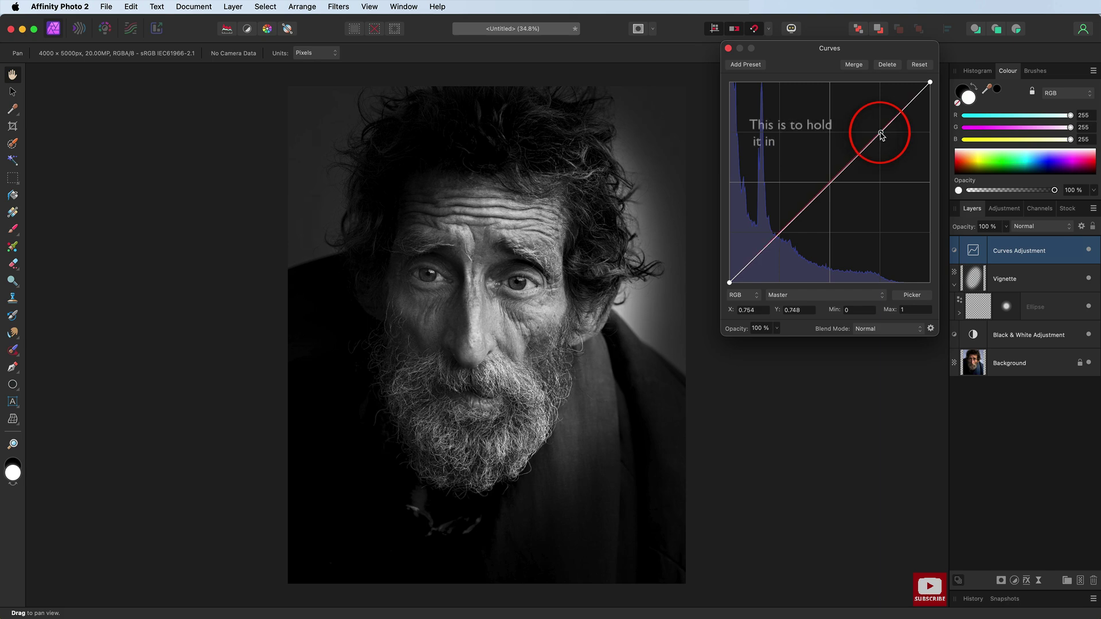
pyautogui.click(781, 234)
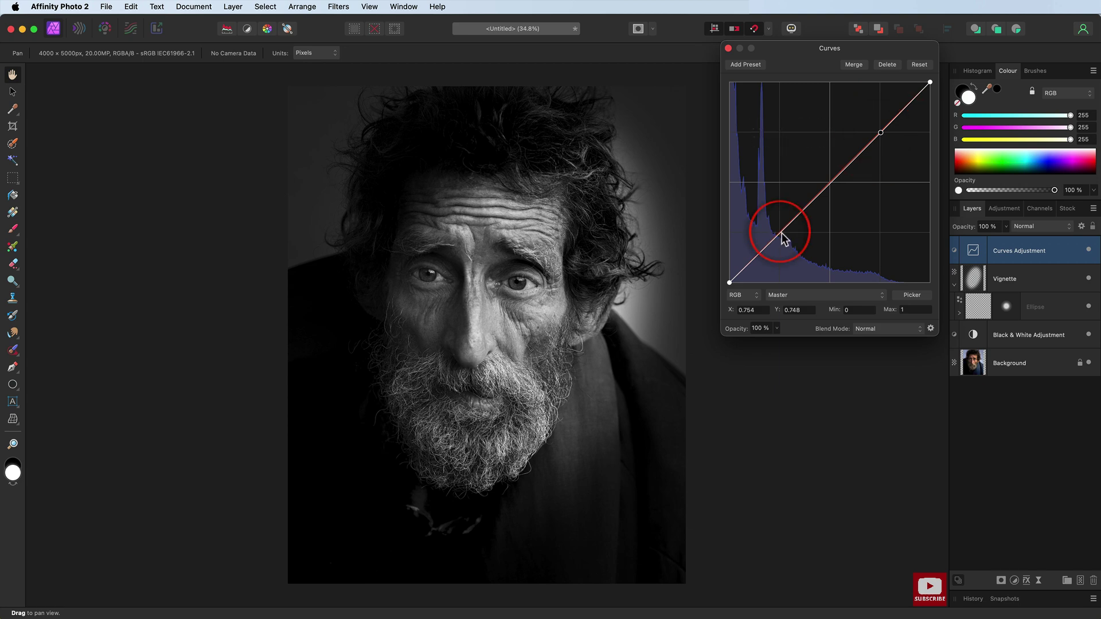
pyautogui.moveTo(780, 233); pyautogui.dragTo(779, 246)
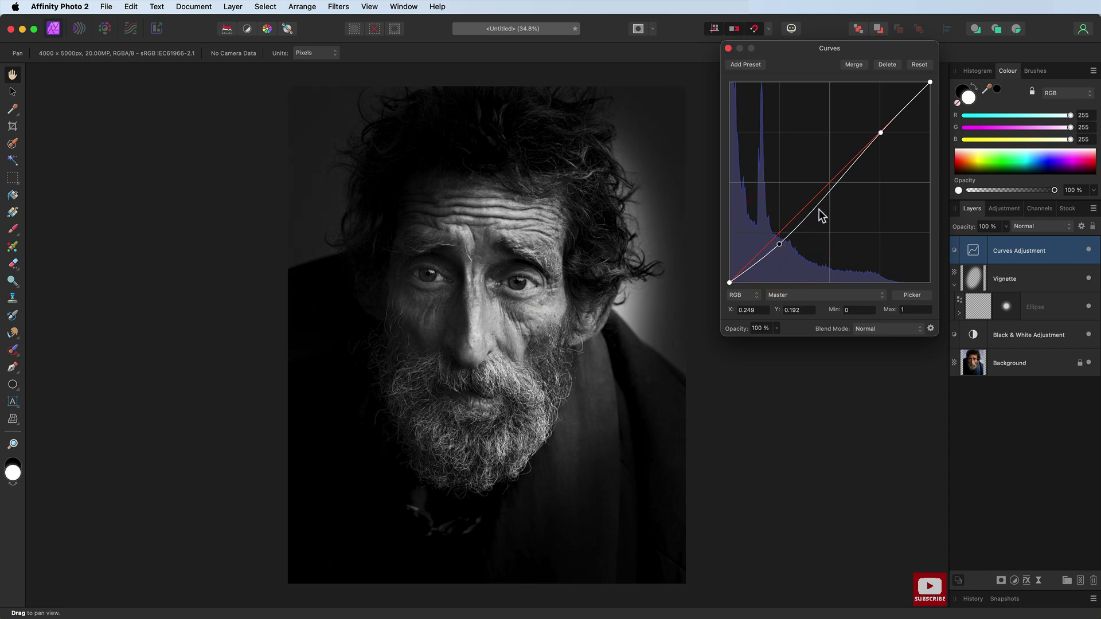
pyautogui.click(880, 133)
pyautogui.moveTo(880, 133); pyautogui.dragTo(876, 130)
pyautogui.click(879, 125)
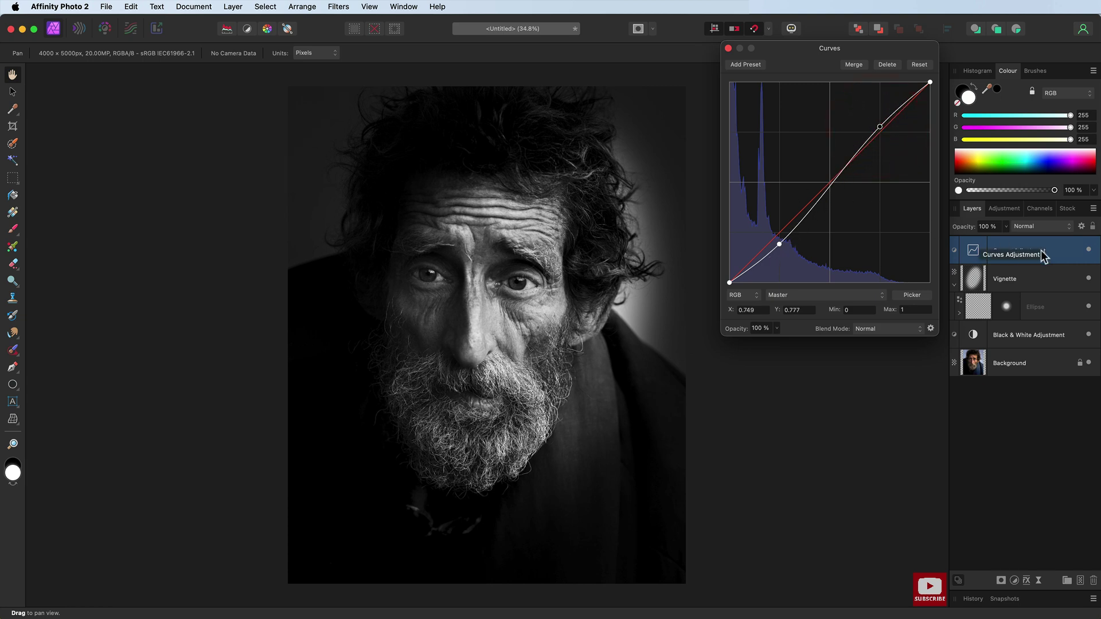
pyautogui.click(1089, 250)
pyautogui.click(1089, 251)
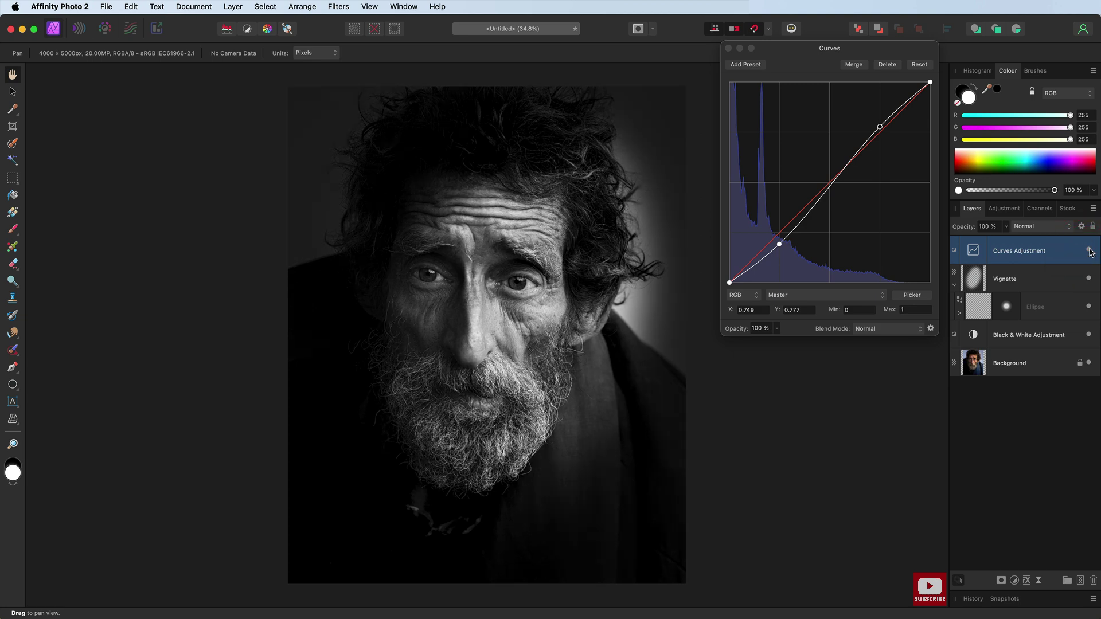
pyautogui.click(728, 49)
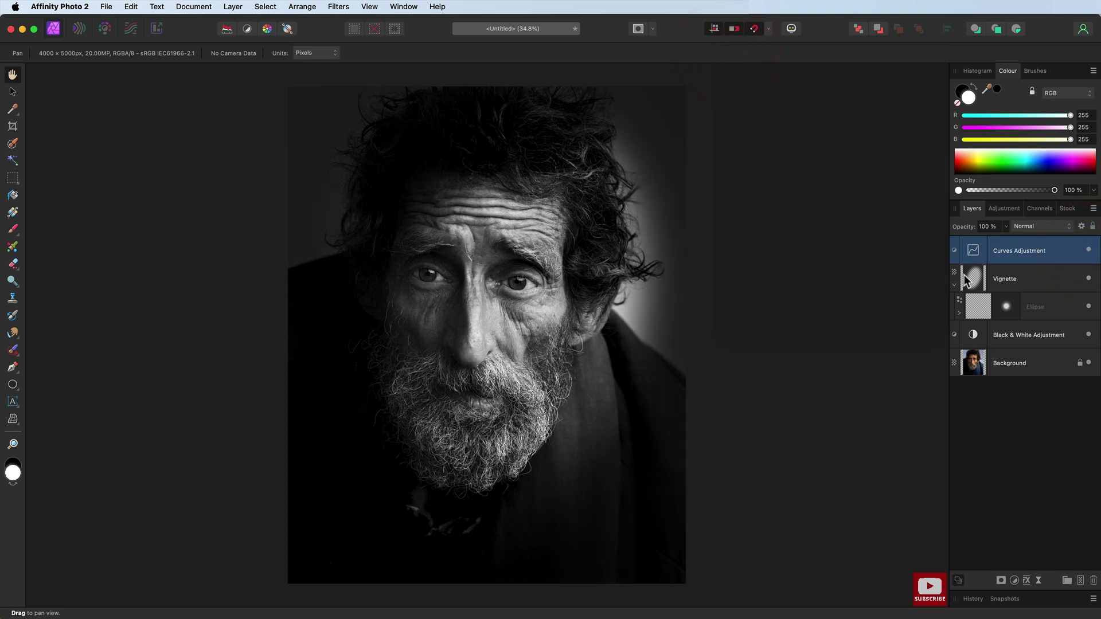
# Drop the Vignette layer's opacity to 63% and collapse its children
pyautogui.click(1006, 279)
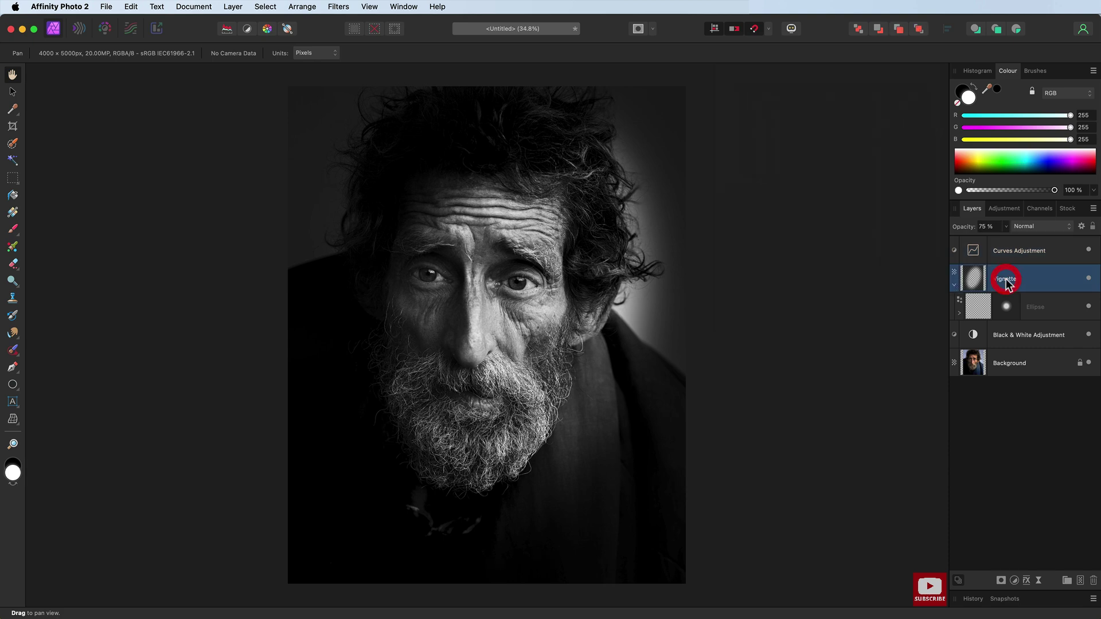
pyautogui.click(1005, 227)
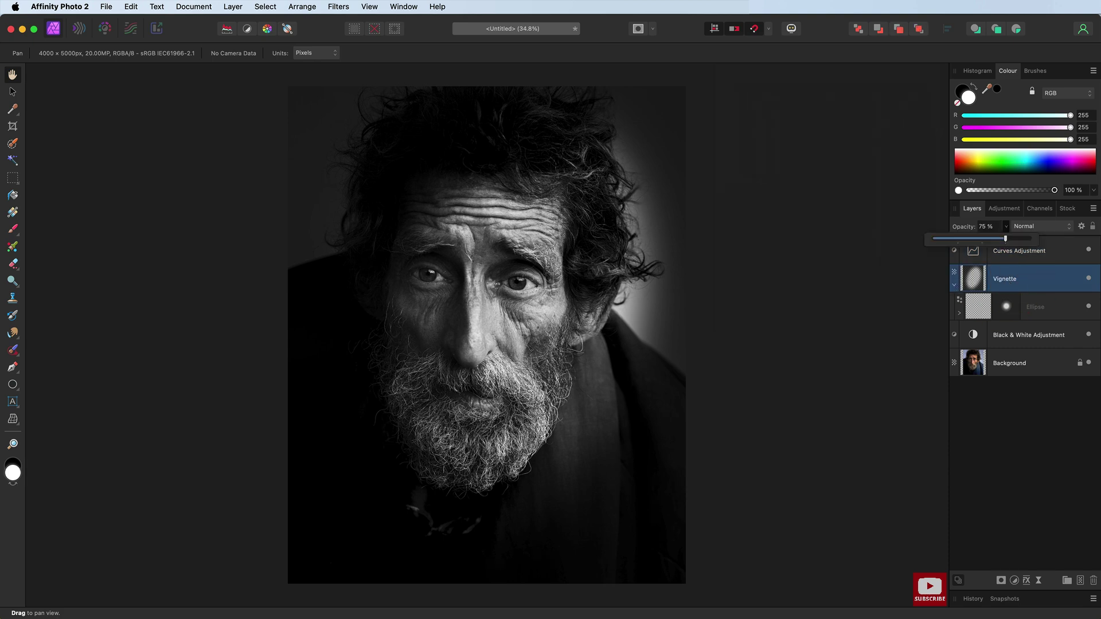
pyautogui.click(1002, 237)
pyautogui.moveTo(1002, 237); pyautogui.dragTo(1000, 237)
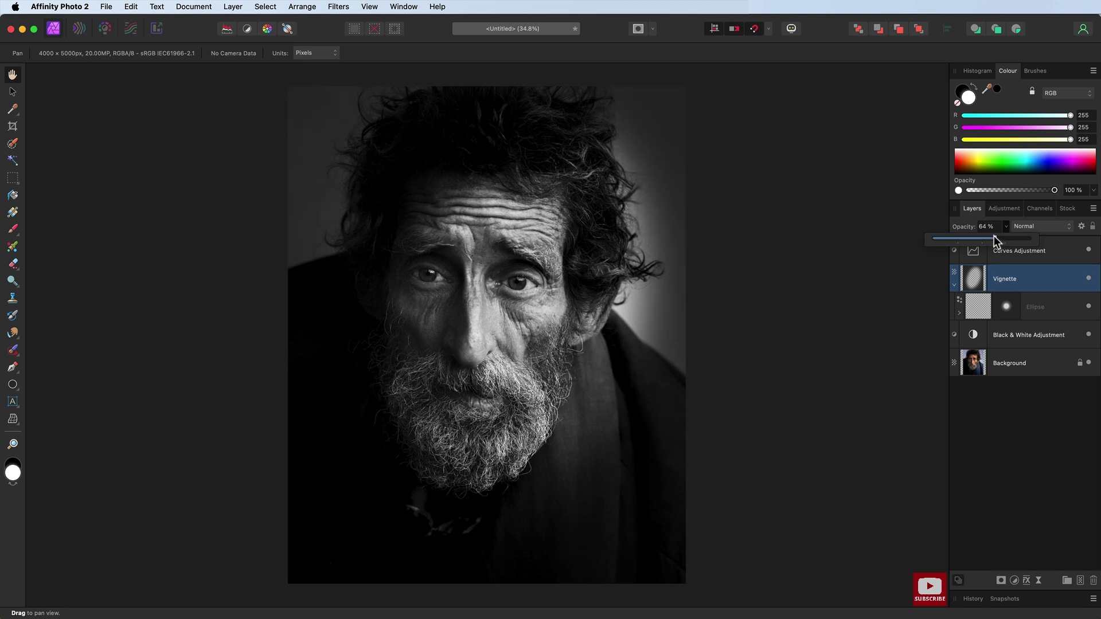
pyautogui.click(434, 218)
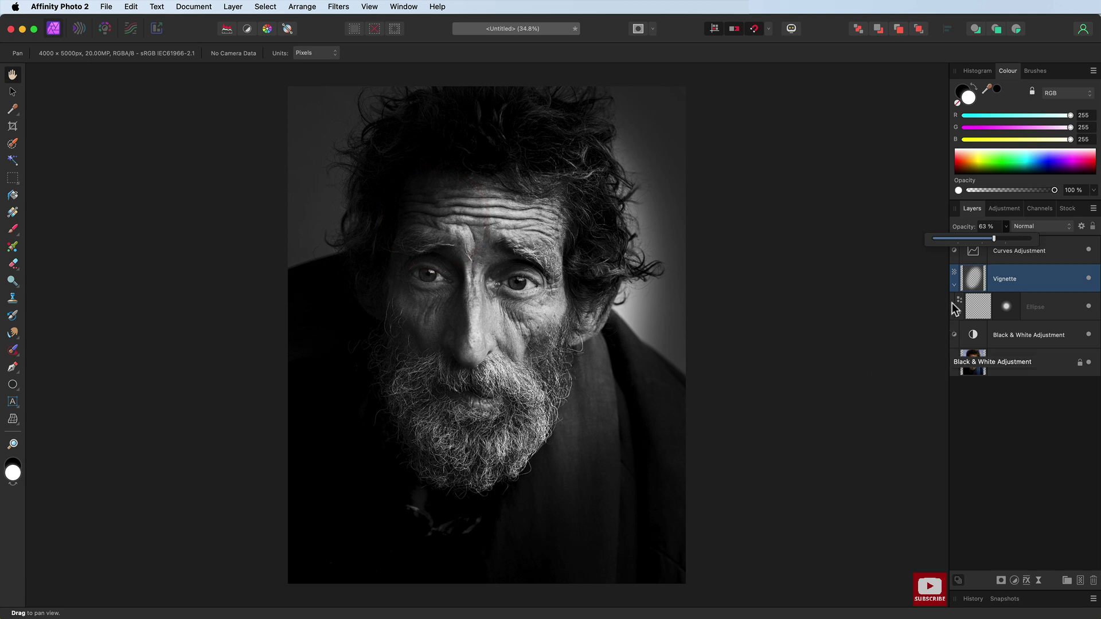
pyautogui.click(954, 284)
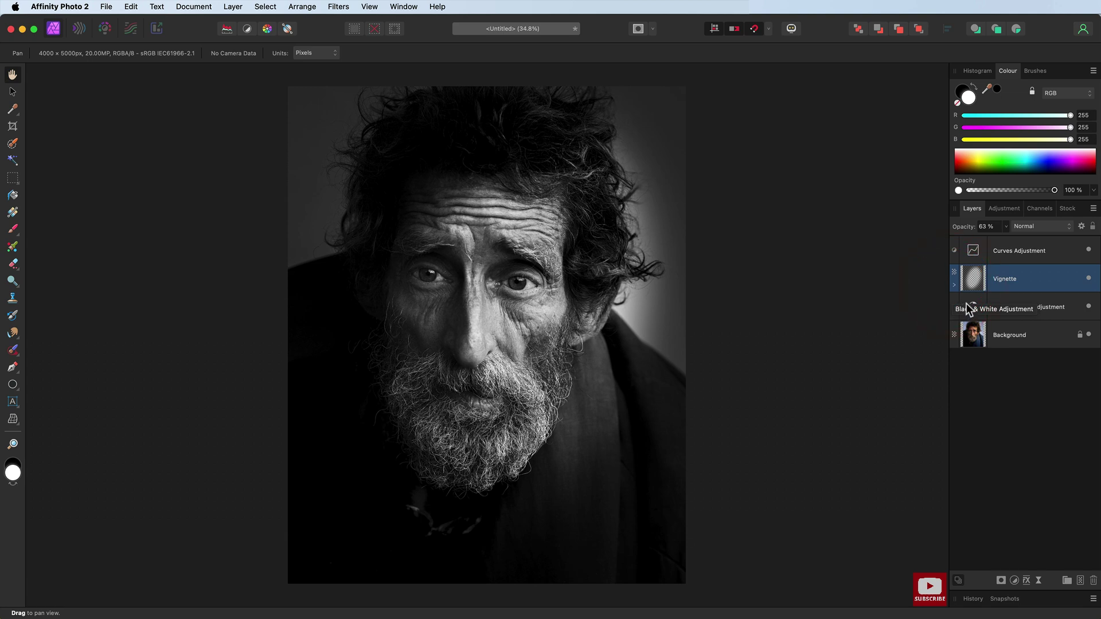
# Retune the Black & White mix: Red 27%, Yellow 55%, Green -62%, Blue 33%, Magenta 186%
pyautogui.doubleClick(970, 307)
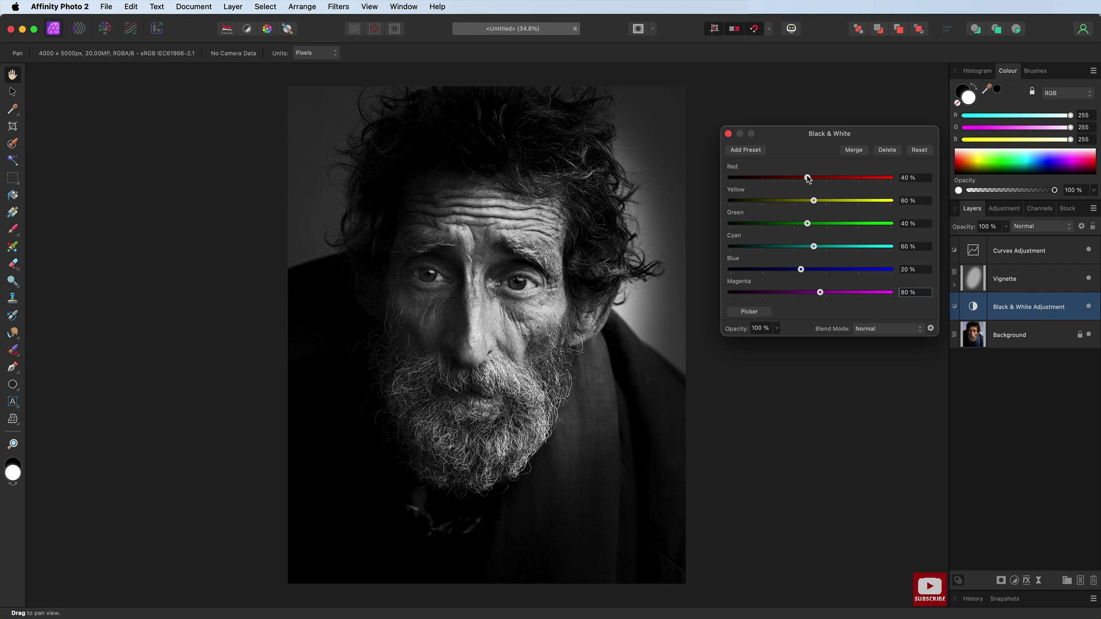
pyautogui.moveTo(808, 178); pyautogui.dragTo(804, 179)
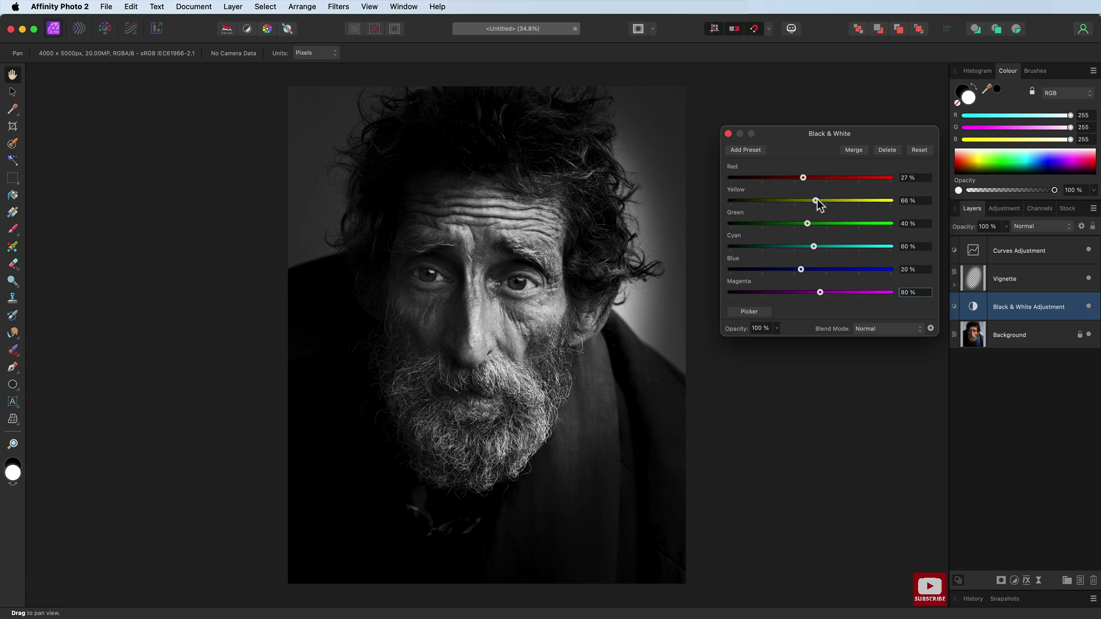
pyautogui.moveTo(817, 200); pyautogui.dragTo(817, 201)
pyautogui.moveTo(808, 224); pyautogui.dragTo(817, 249)
pyautogui.moveTo(807, 270)
pyautogui.mouseDown()
pyautogui.moveTo(797, 269)
pyautogui.moveTo(811, 274)
pyautogui.mouseUp()
pyautogui.click(807, 270)
pyautogui.moveTo(819, 291)
pyautogui.mouseDown()
pyautogui.moveTo(802, 290)
pyautogui.moveTo(832, 295)
pyautogui.moveTo(780, 289)
pyautogui.moveTo(848, 298)
pyautogui.moveTo(773, 291)
pyautogui.moveTo(813, 291)
pyautogui.mouseUp()
pyautogui.moveTo(813, 291); pyautogui.dragTo(854, 304)
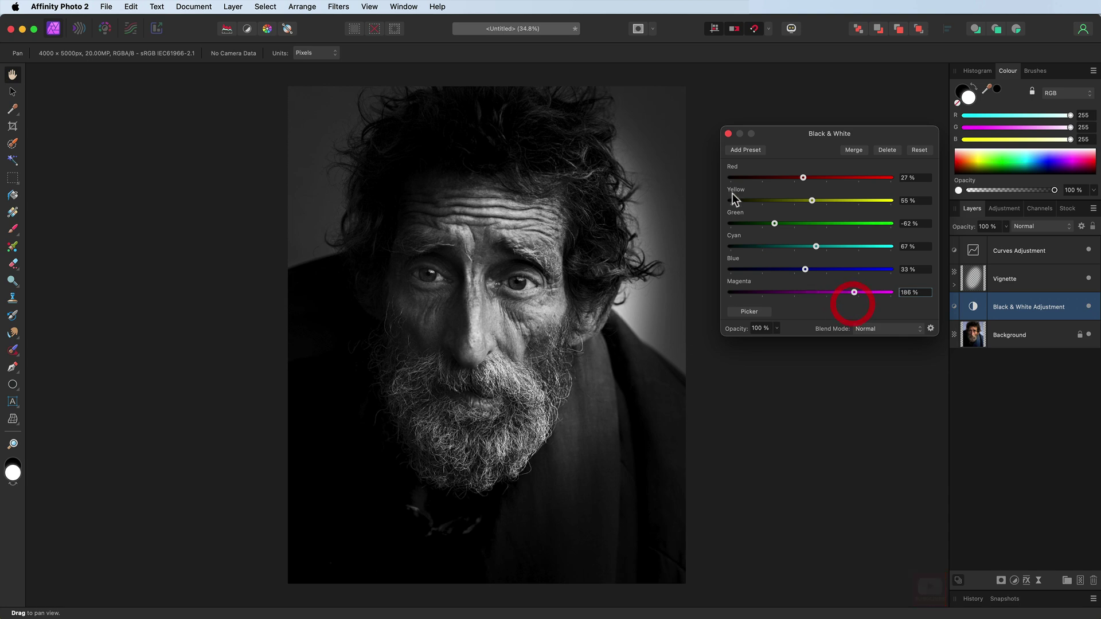
pyautogui.click(728, 133)
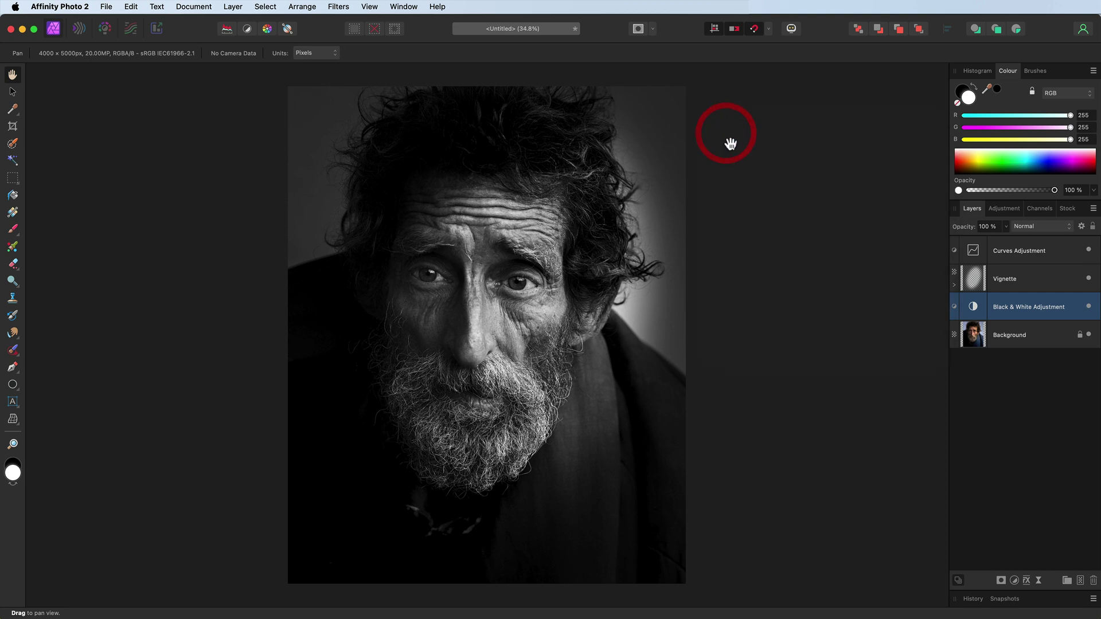
pyautogui.click(1089, 251)
pyautogui.click(1089, 251)
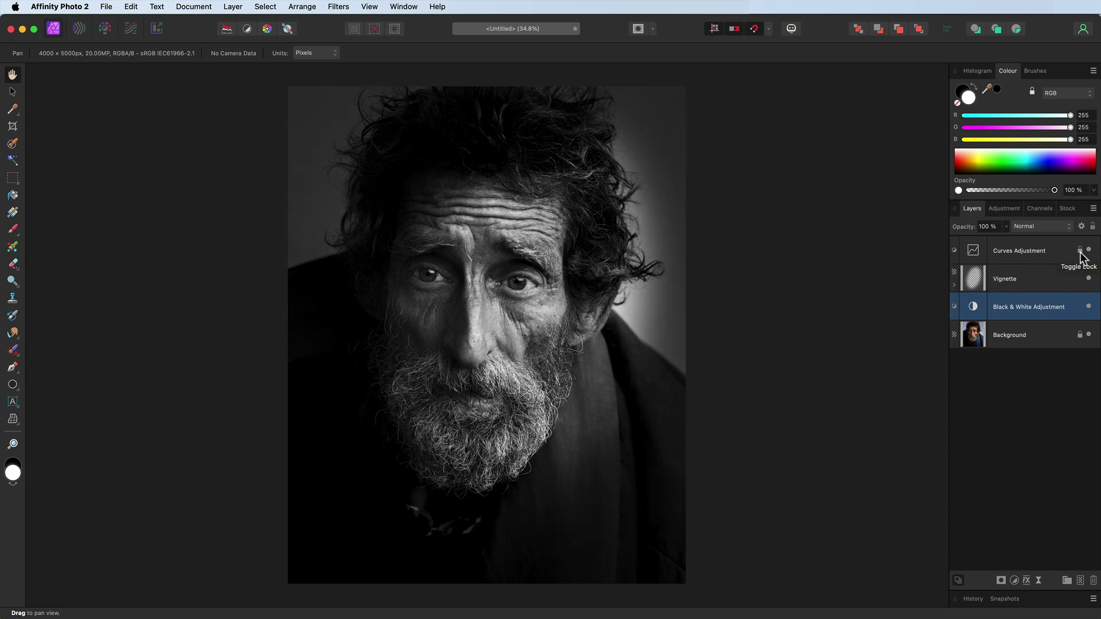